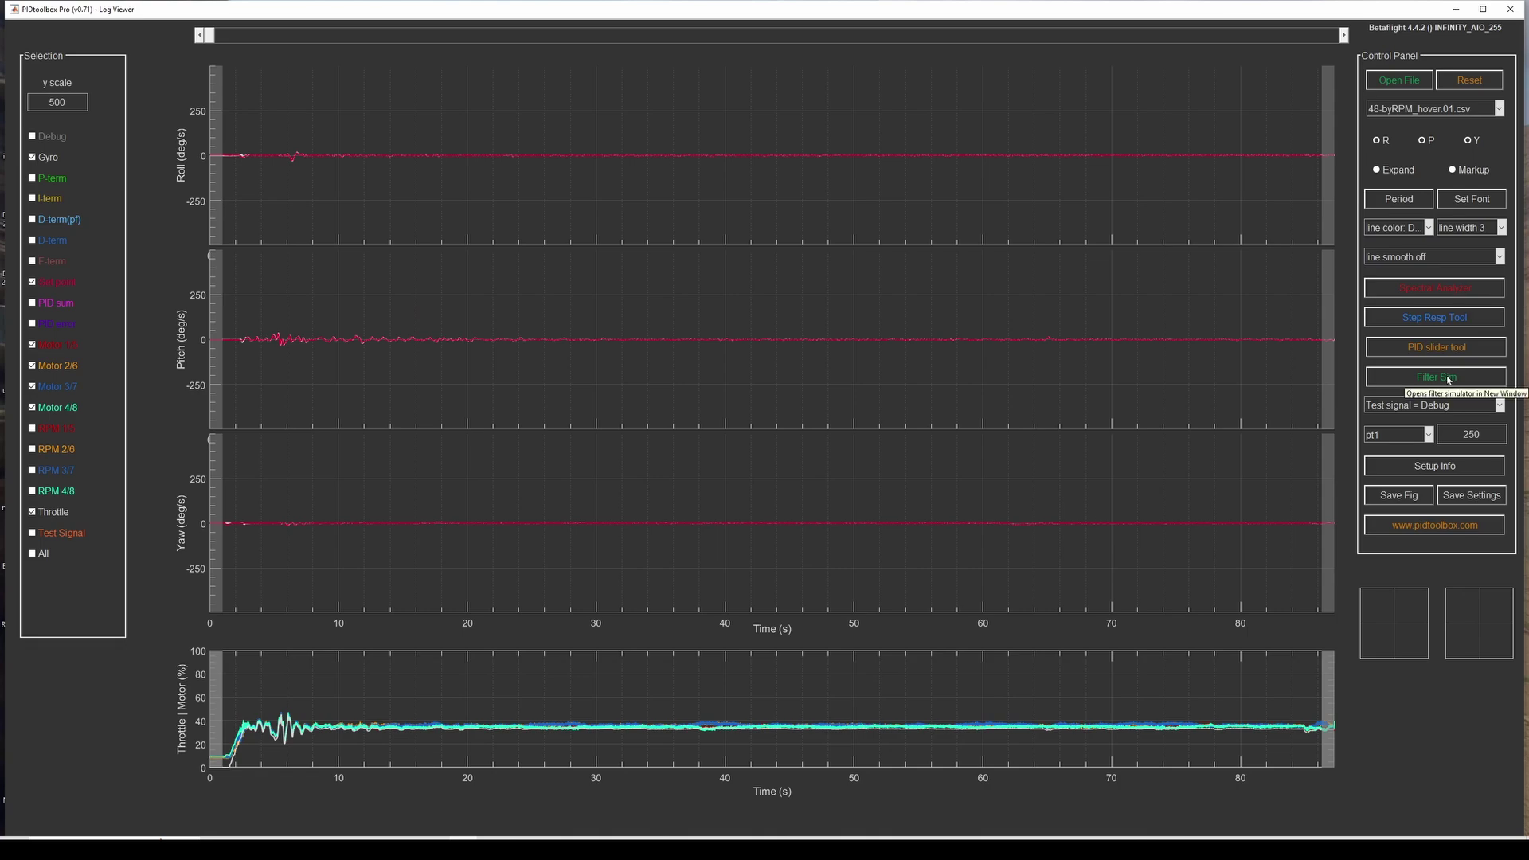
Open the Filter Simulator for the 48-byRPM_hover.01 log
click(1447, 380)
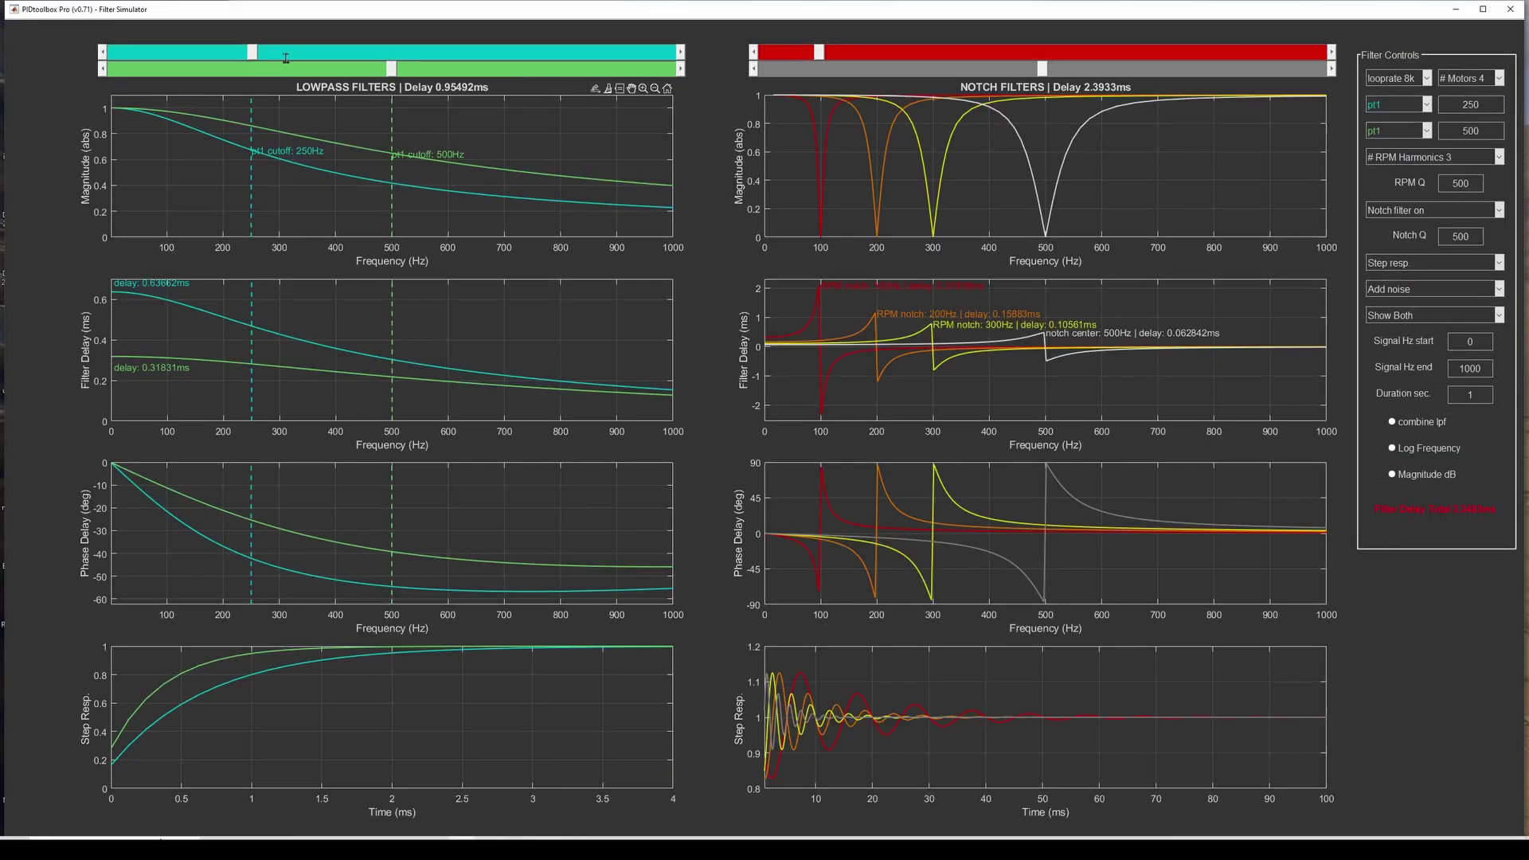
Drag the lowpass cutoffs down to 130 and 300 Hz and the notch centre to 580 Hz
drag(253, 54, 213, 52)
drag(383, 73, 361, 72)
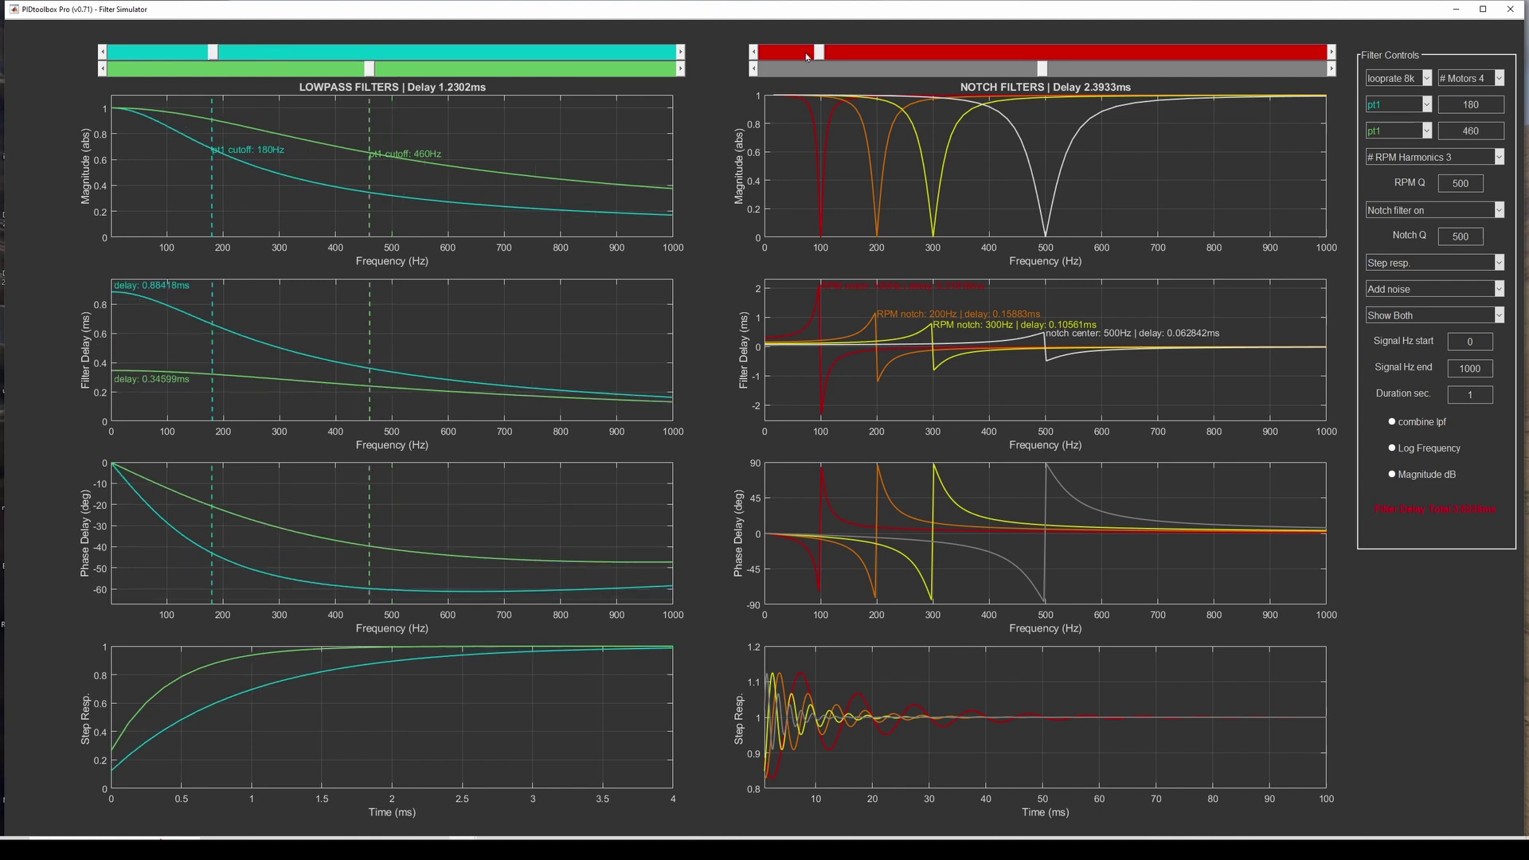
drag(1043, 68, 1088, 80)
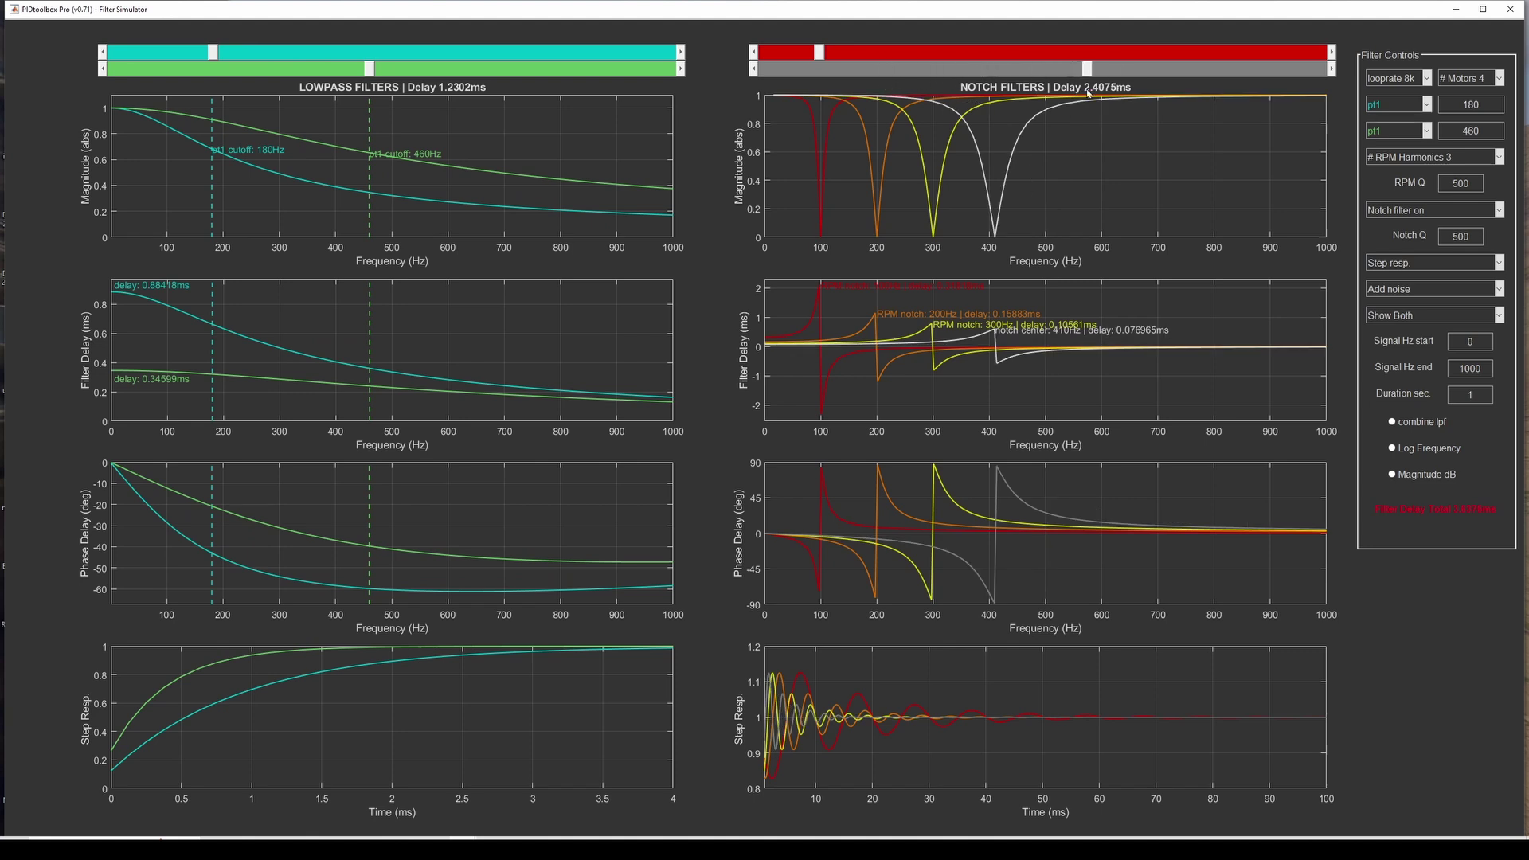
drag(369, 69, 280, 69)
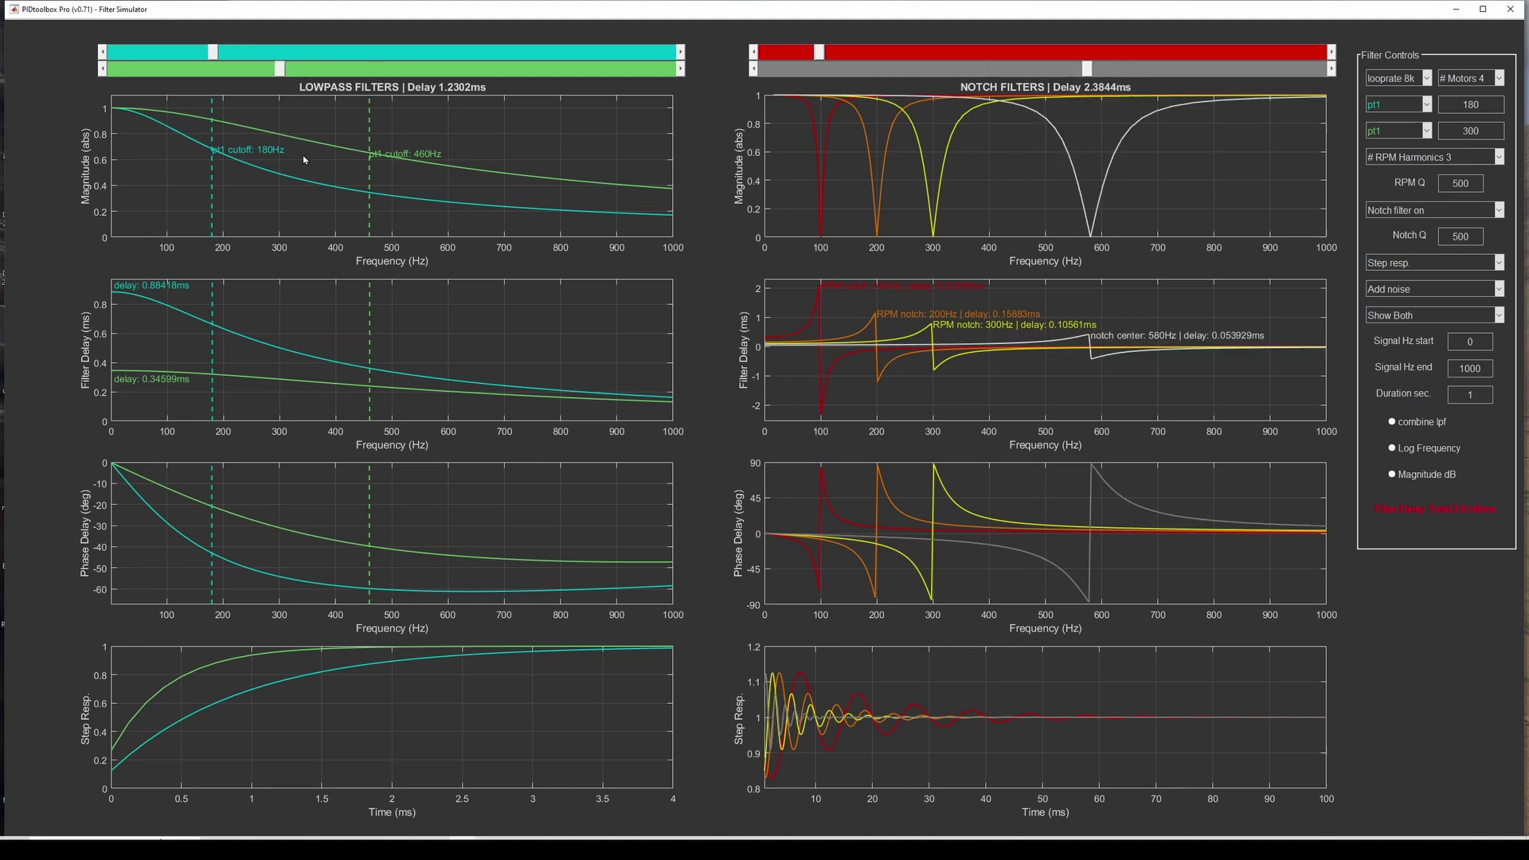
double_click(1491, 106)
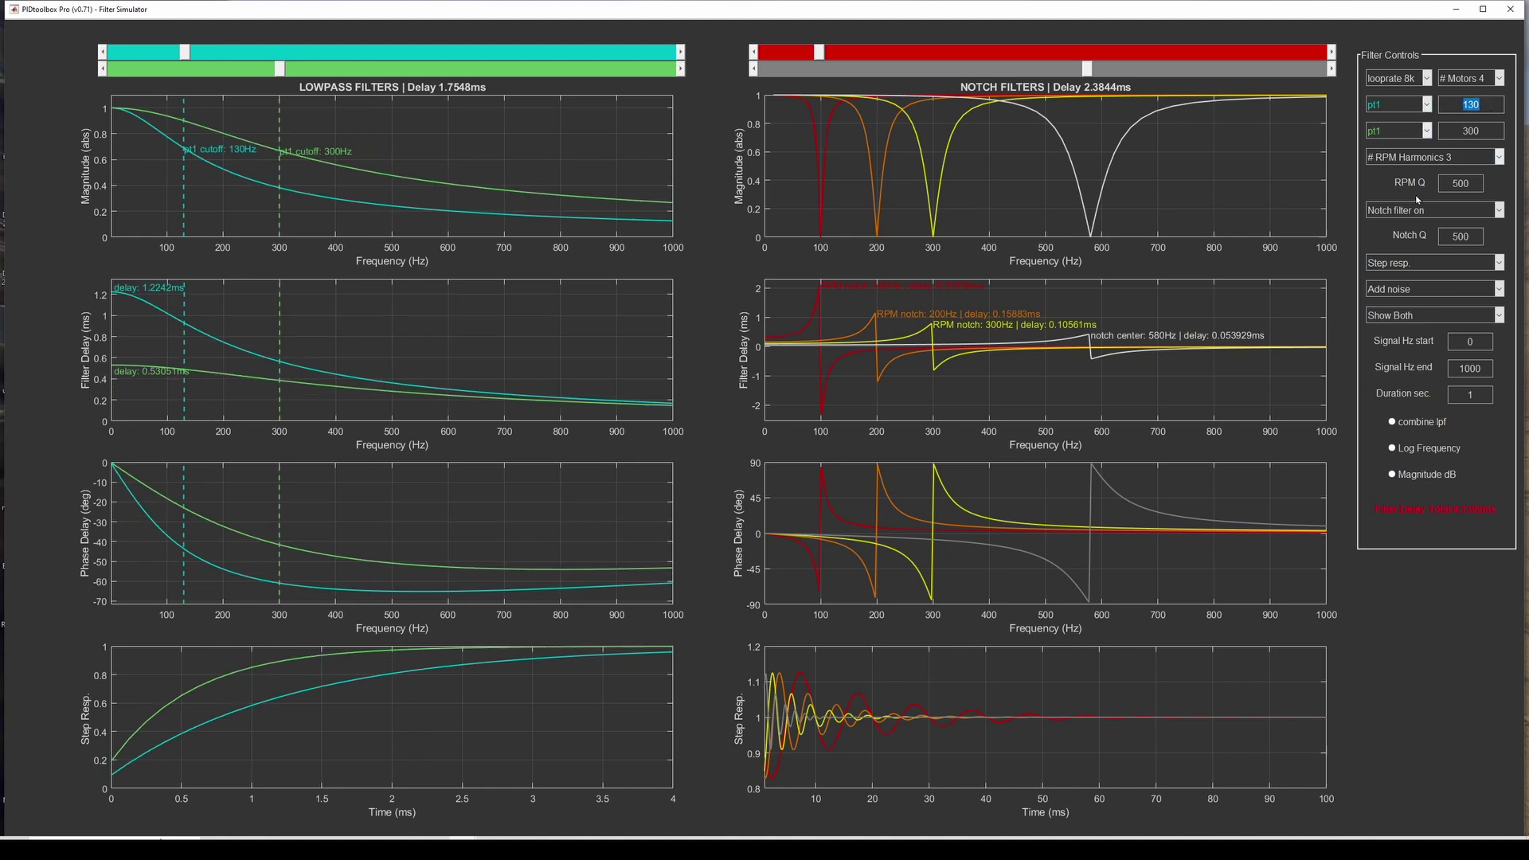
Enter 250 and 200 Hz as the two pt1 lowpass cutoffs
text(250)
key(Tab)
text(200)
key(Return)
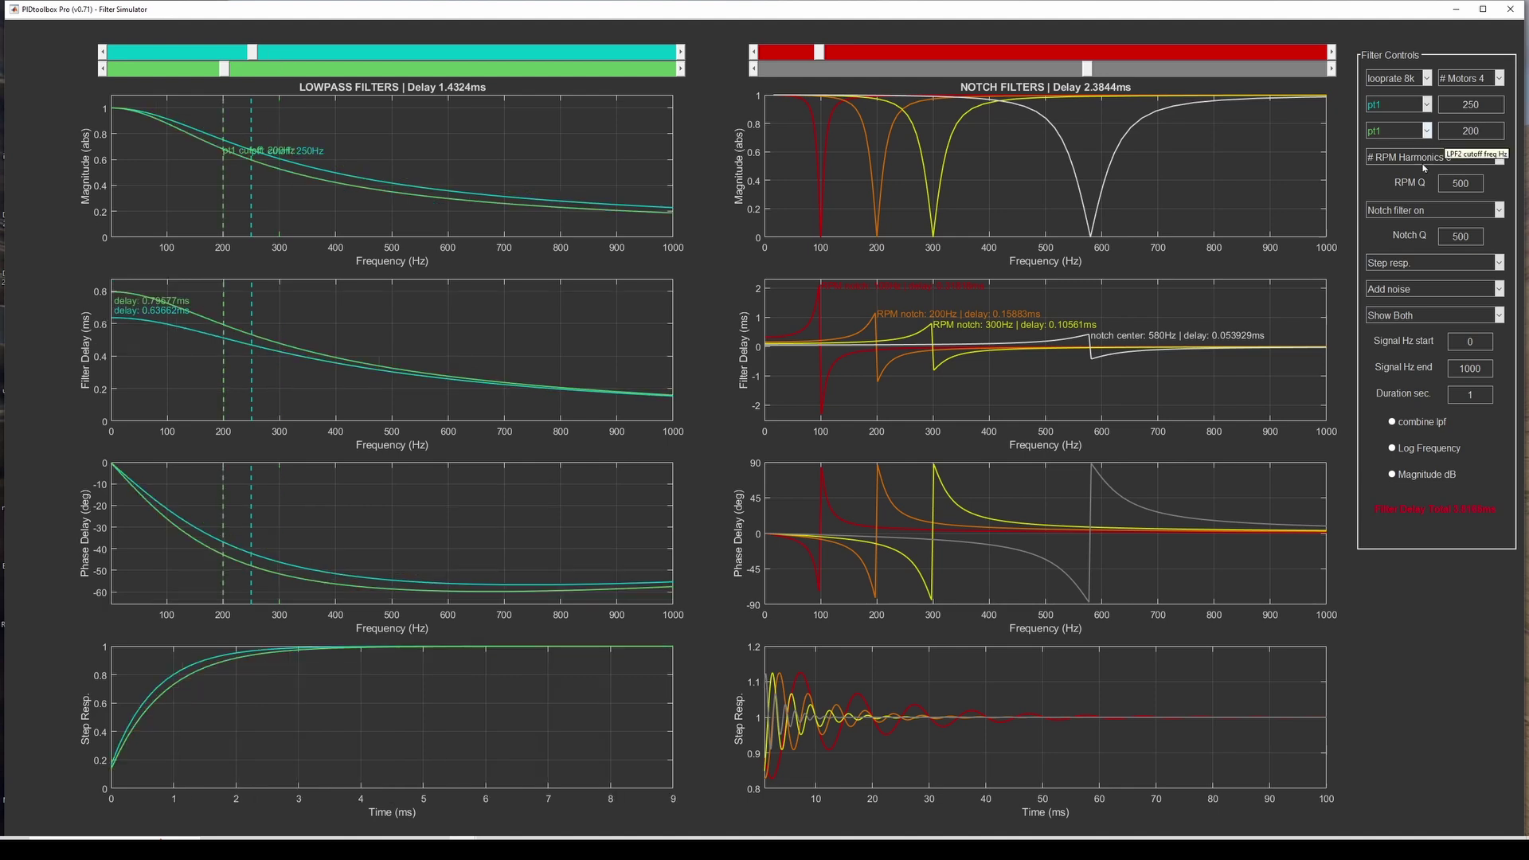
Step the first lowpass cutoff up to 400 Hz with the slider
click(1060, 69)
click(680, 53)
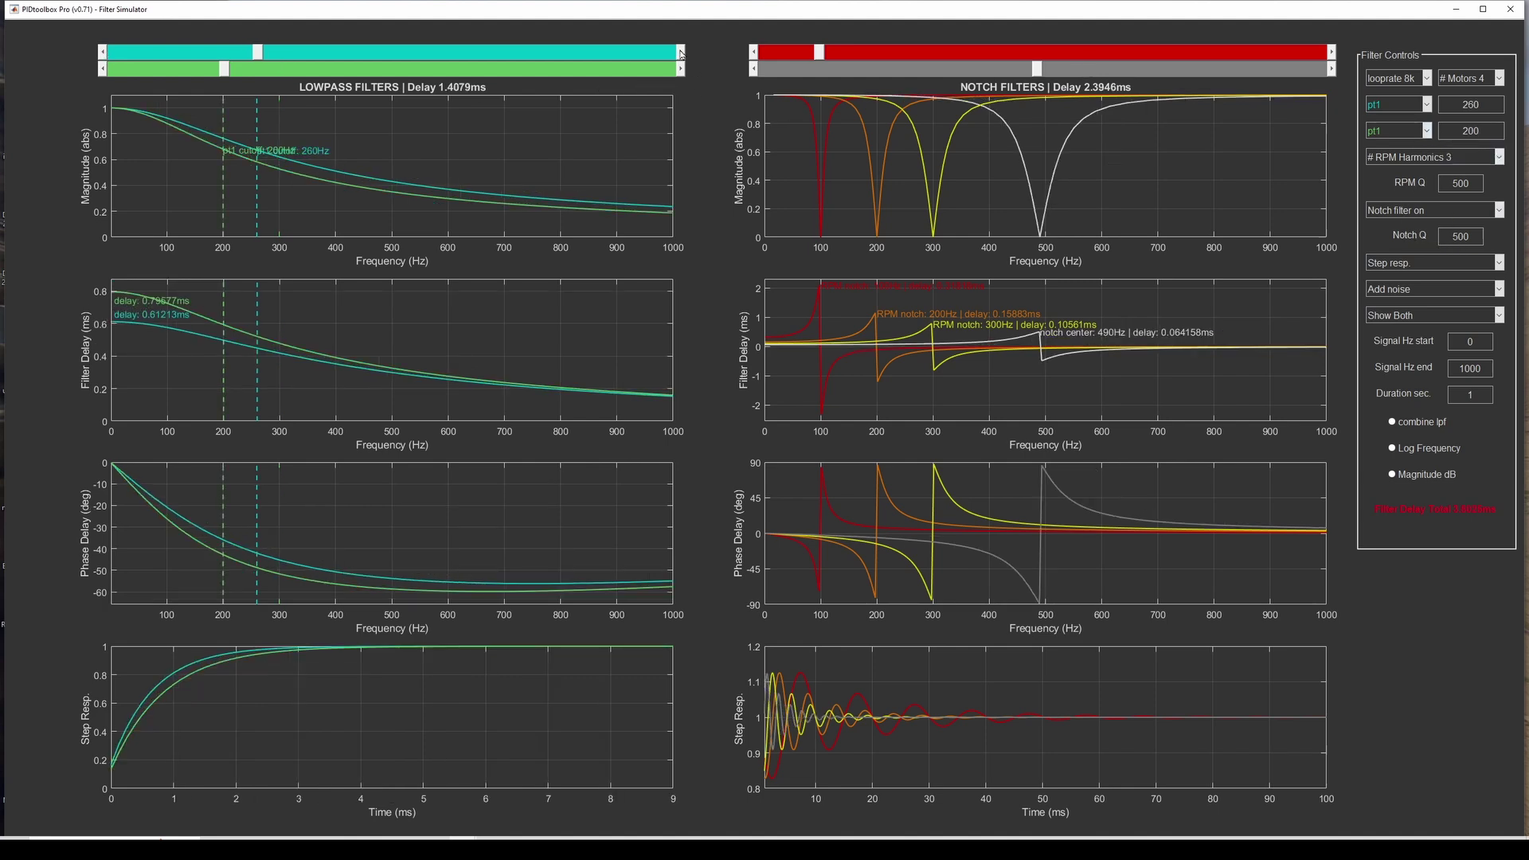
click(103, 53)
click(589, 53)
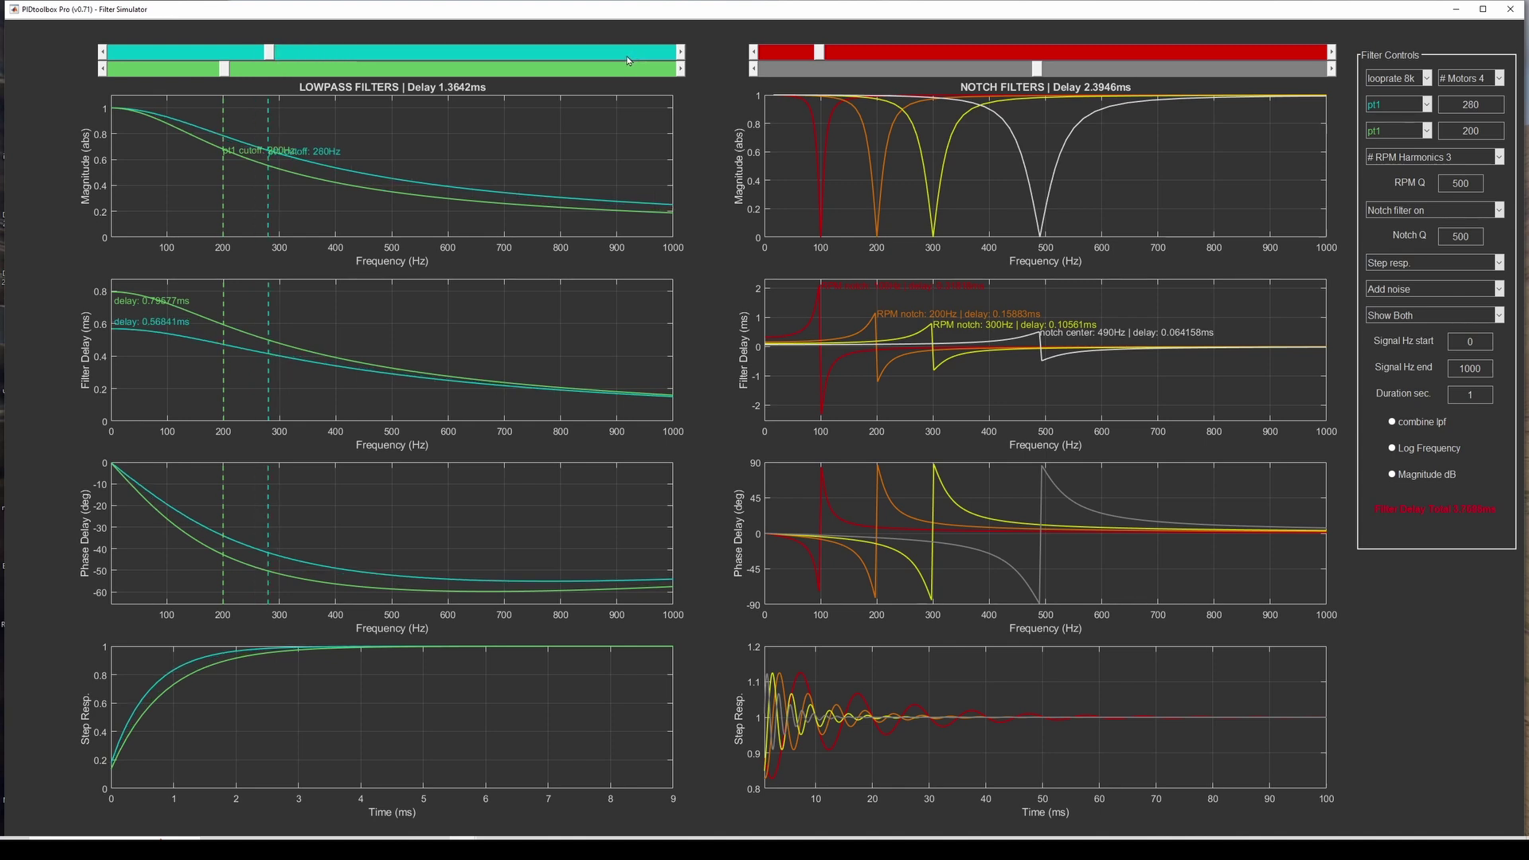
click(518, 52)
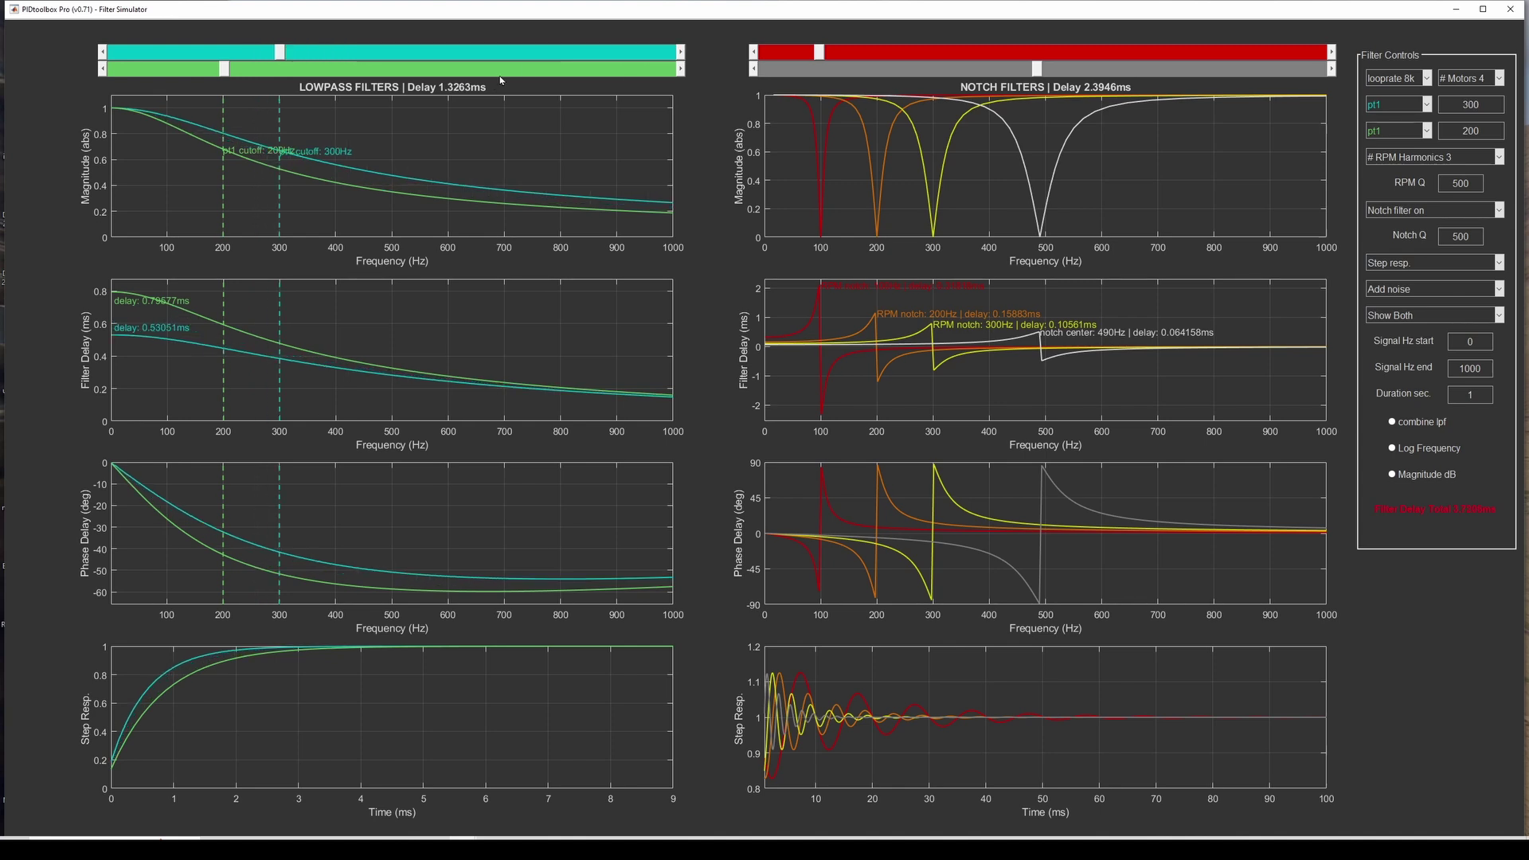
click(616, 53)
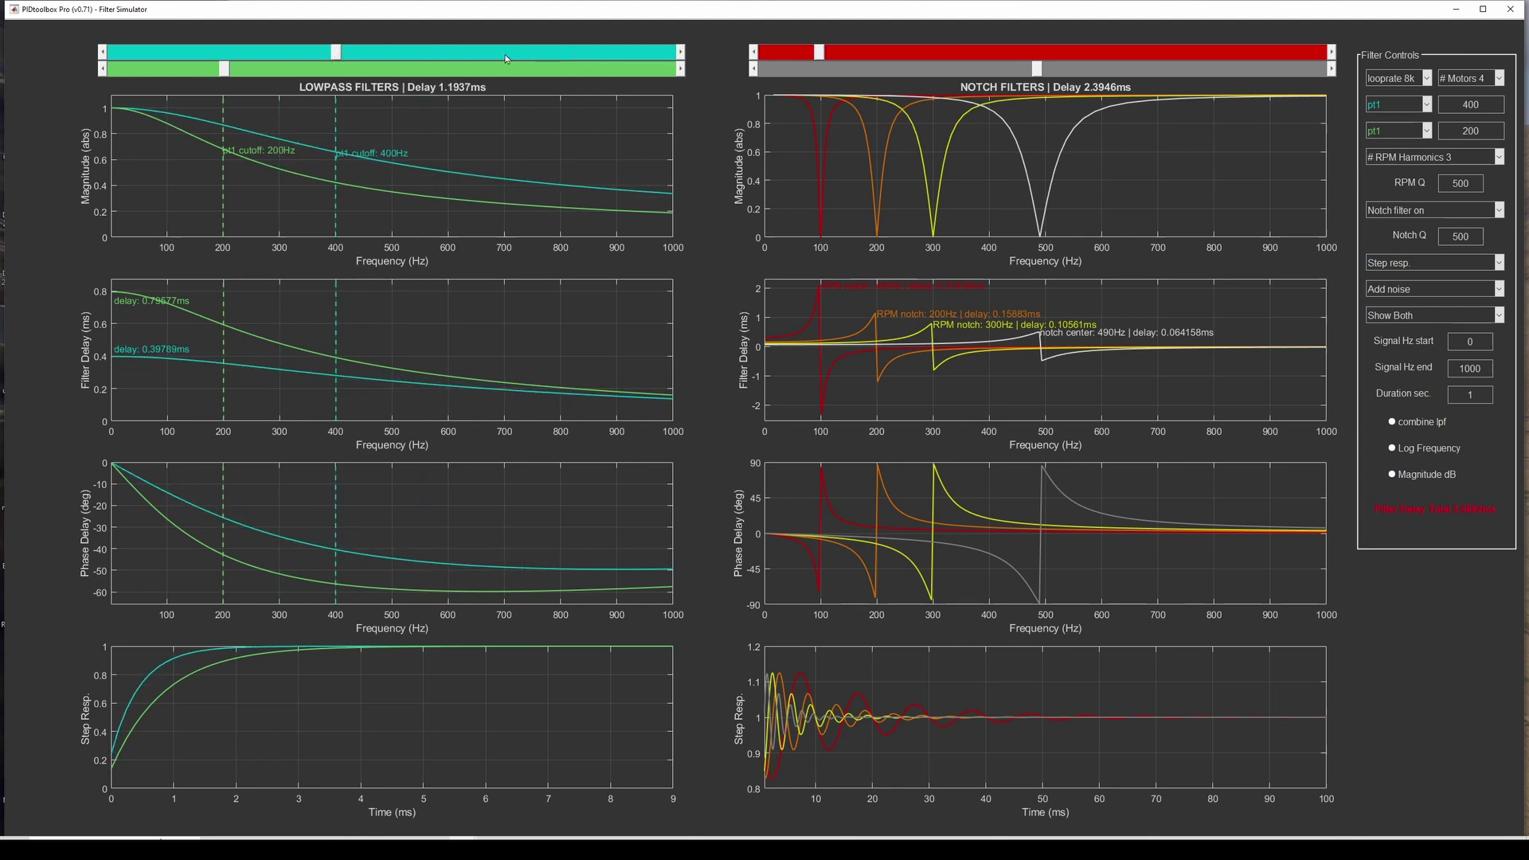
click(631, 59)
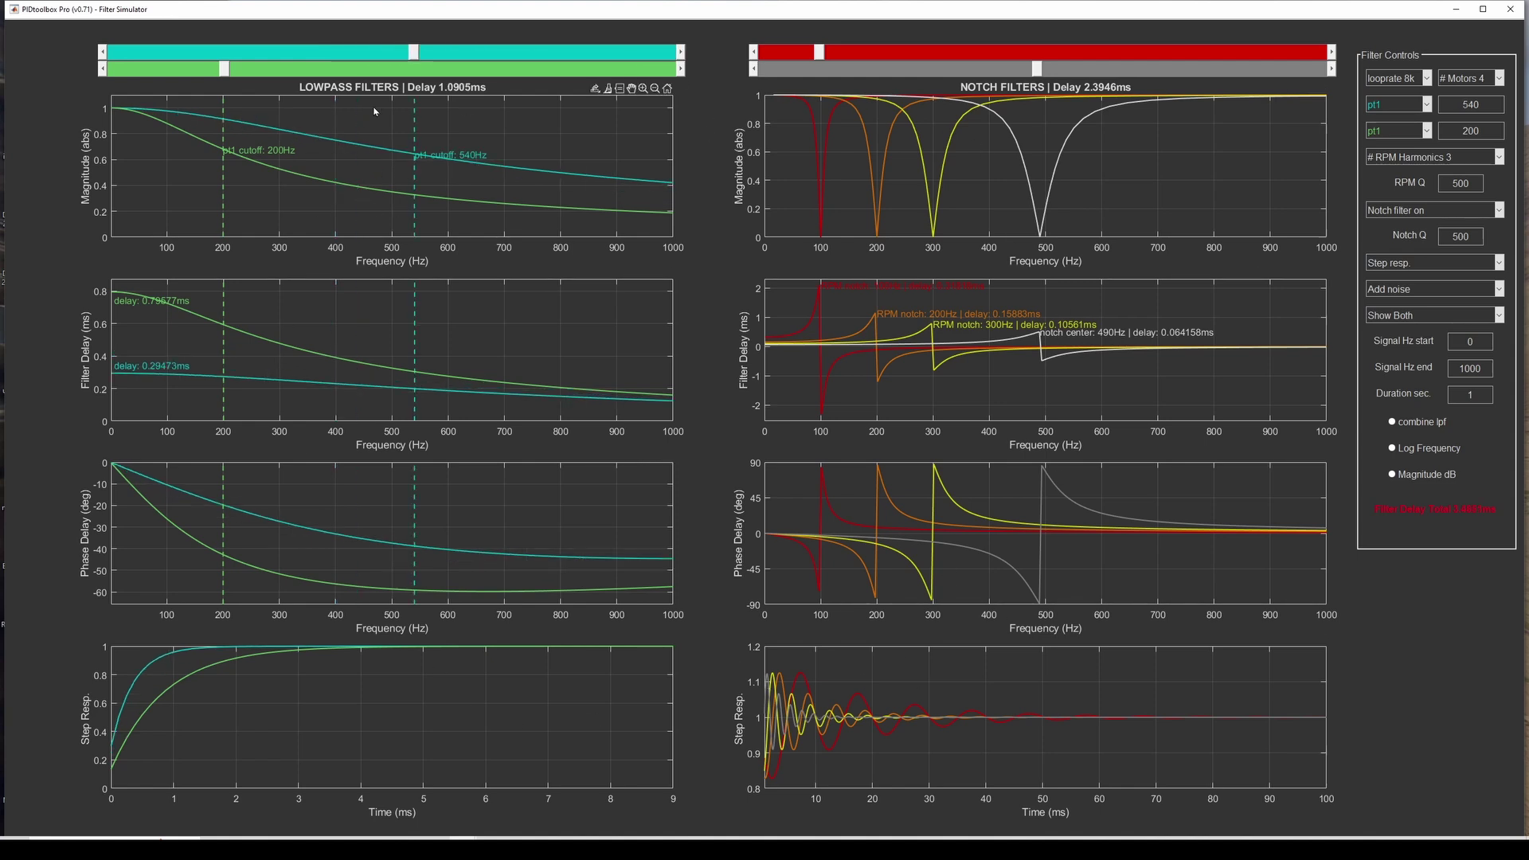
Bring the second lowpass cutoff to 340 Hz, keeping the first at 400 Hz
click(508, 70)
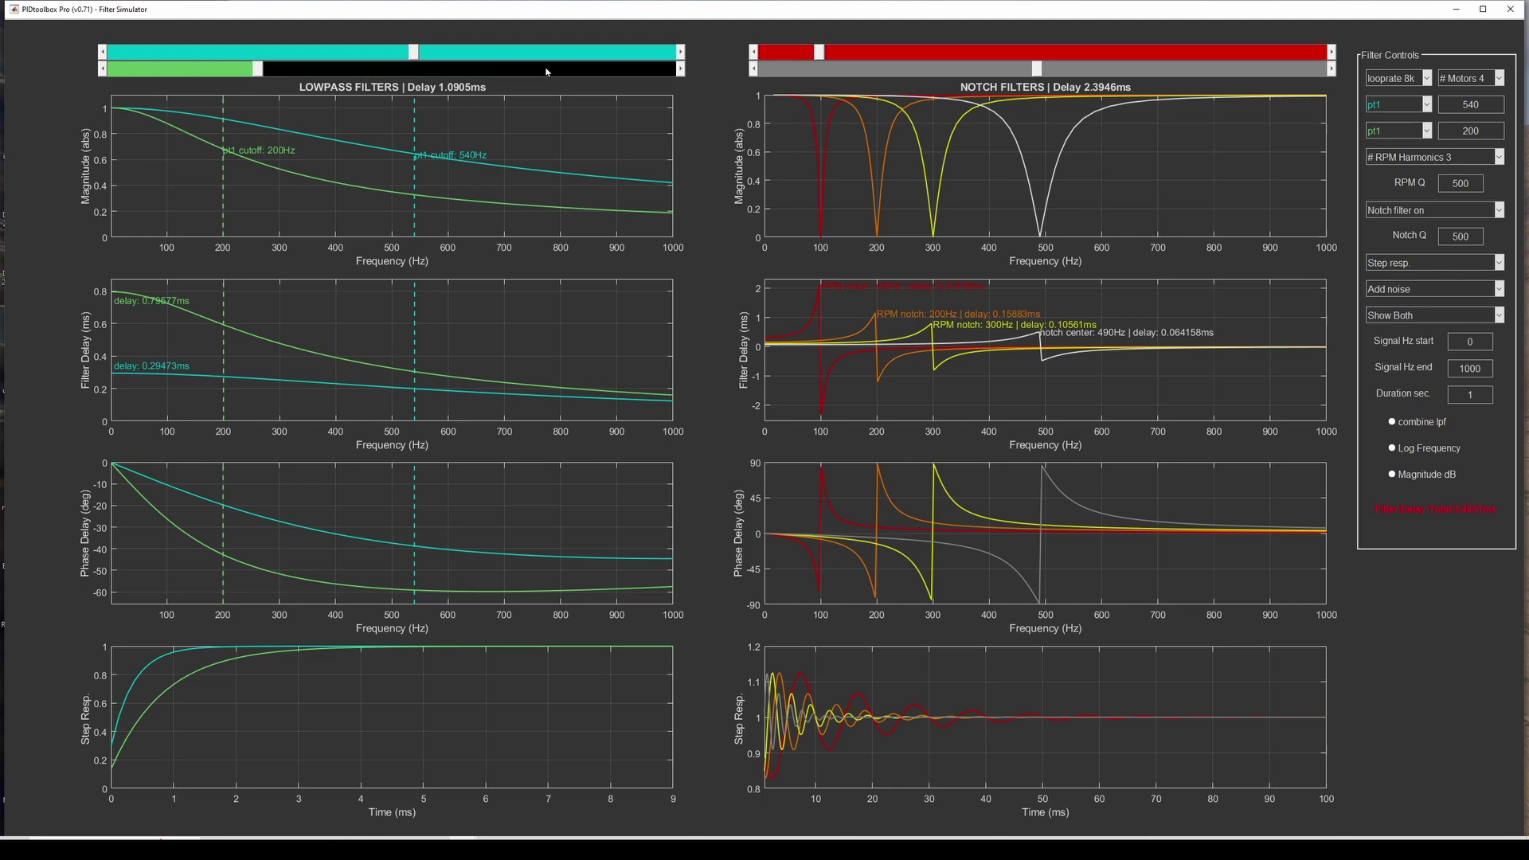
click(374, 52)
click(498, 70)
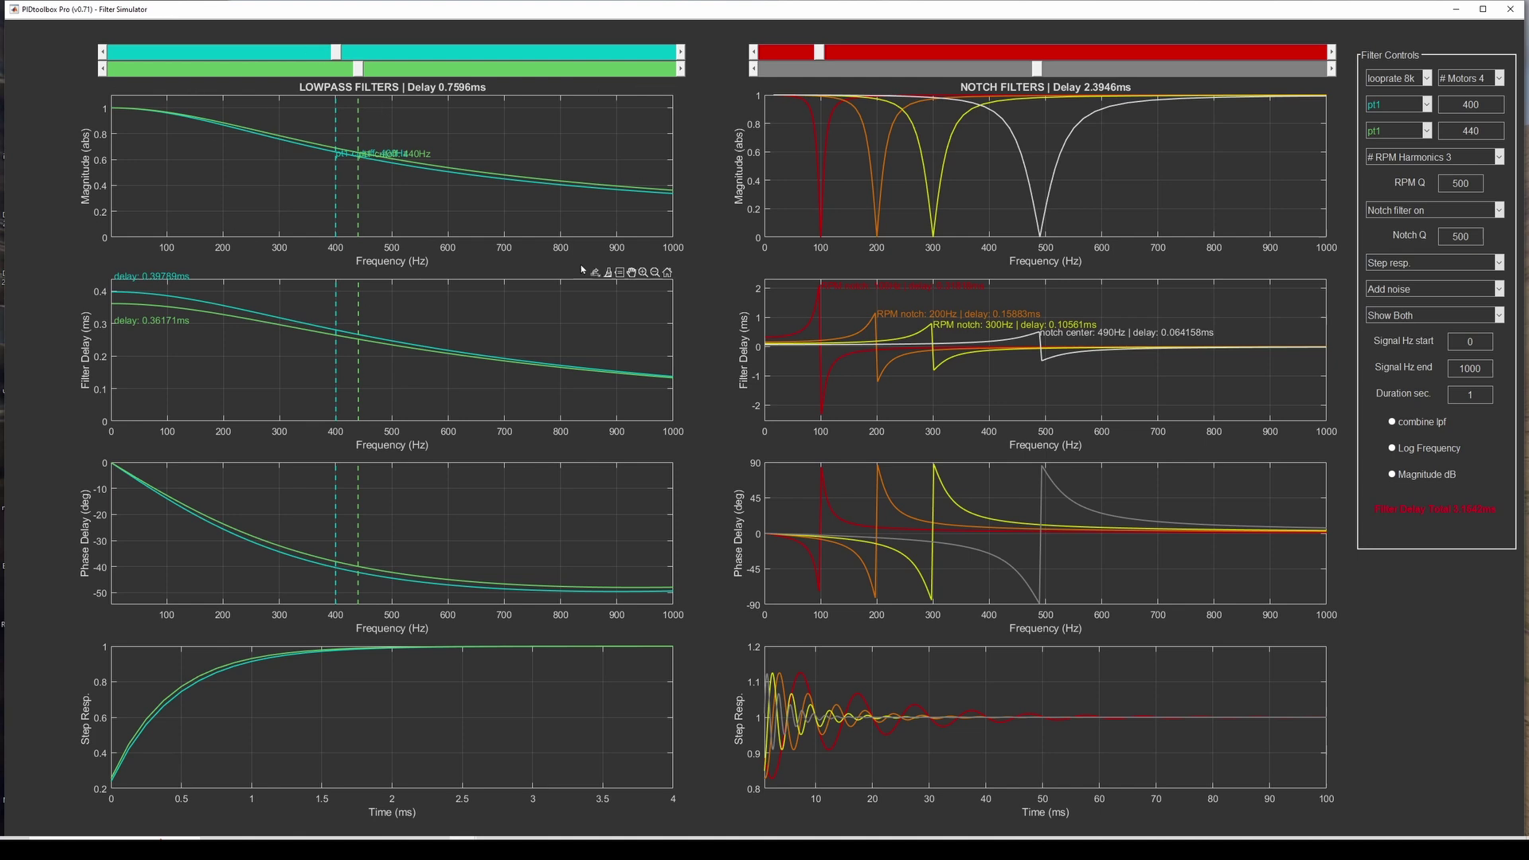
click(263, 70)
Drop the lowpass cutoffs to 140 and 90 Hz and shift the notch centre lower
drag(303, 70, 163, 72)
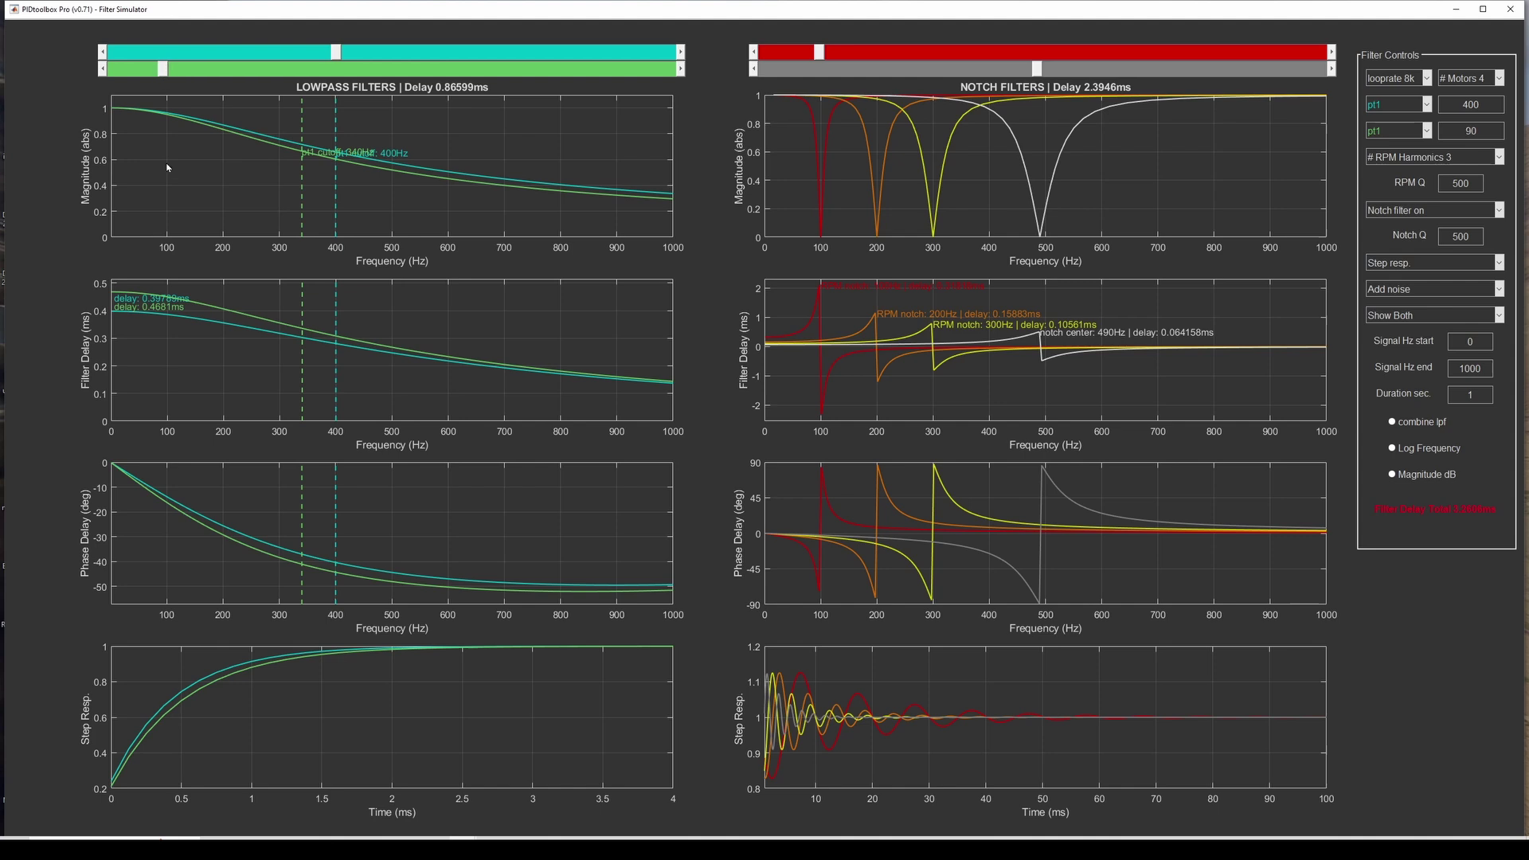
drag(341, 54, 191, 53)
click(924, 70)
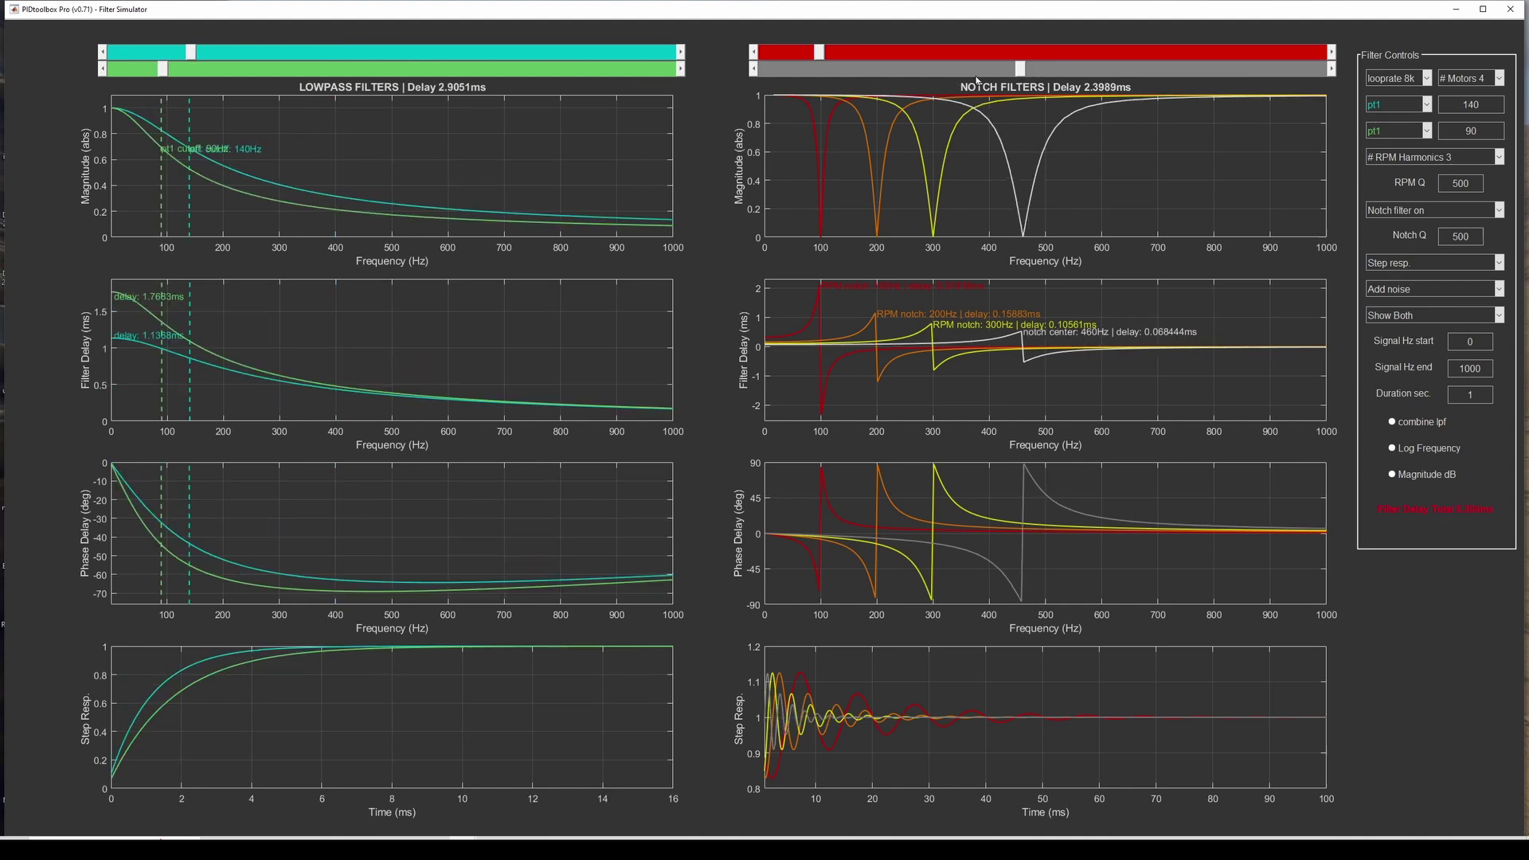
drag(1021, 70, 829, 73)
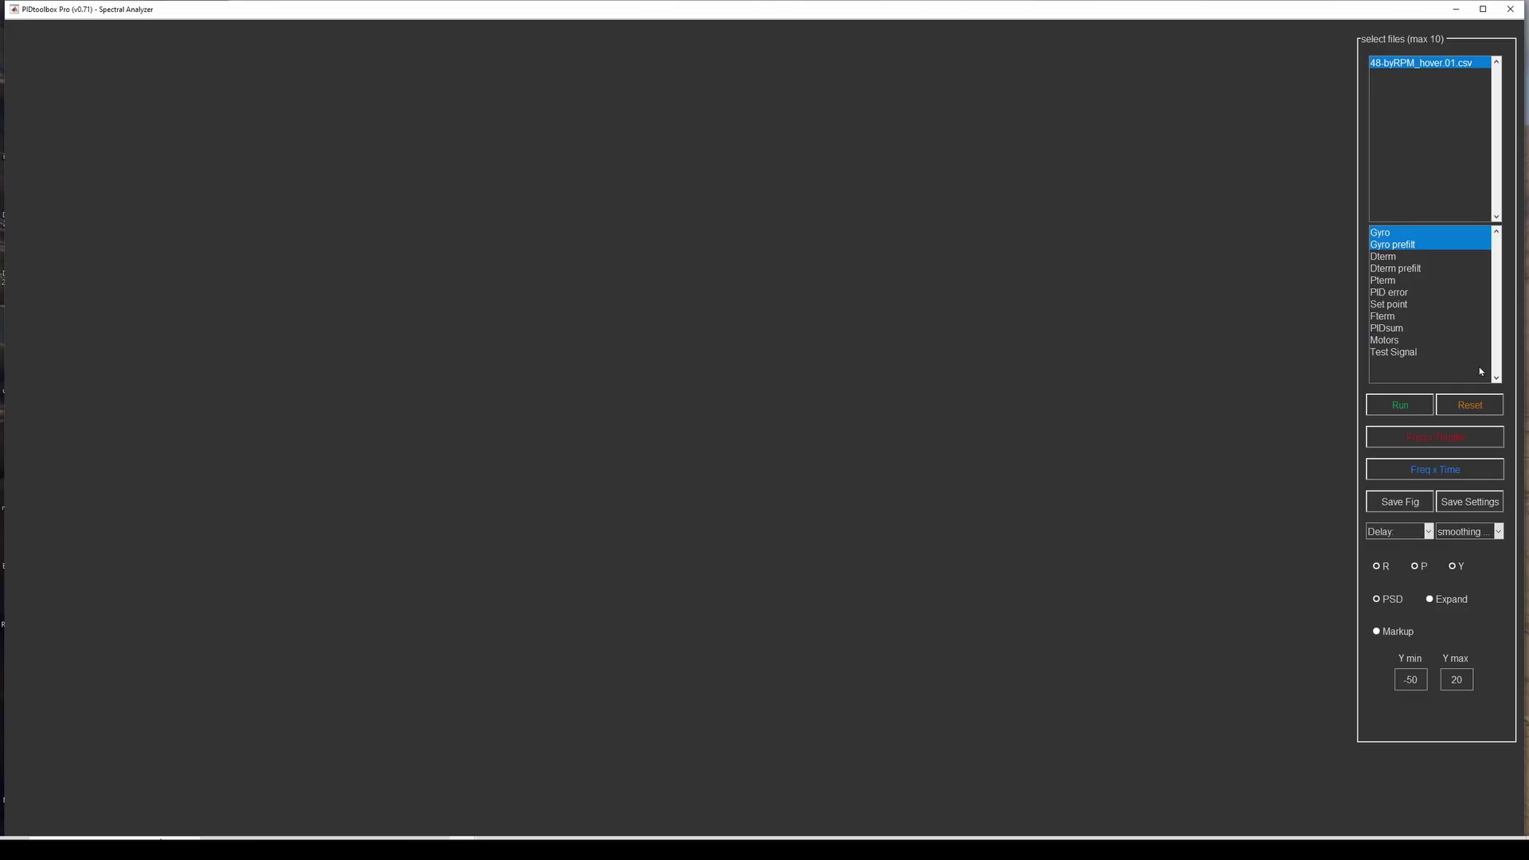
Open the Freq x Time spectrogram and overlay 3rd-harmonic RPM-estimator traces
click(1440, 471)
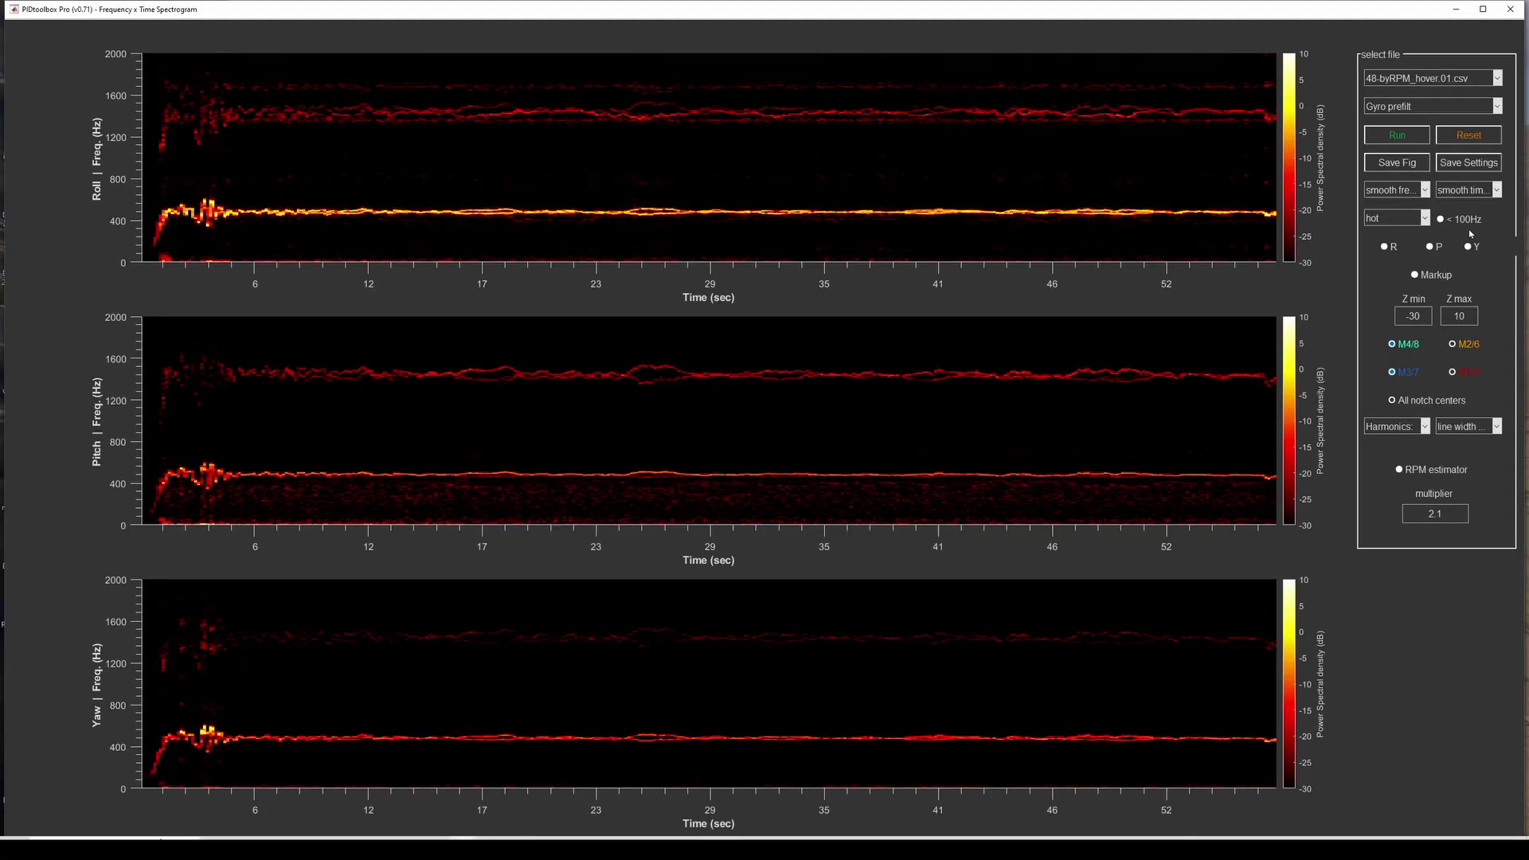
click(1396, 426)
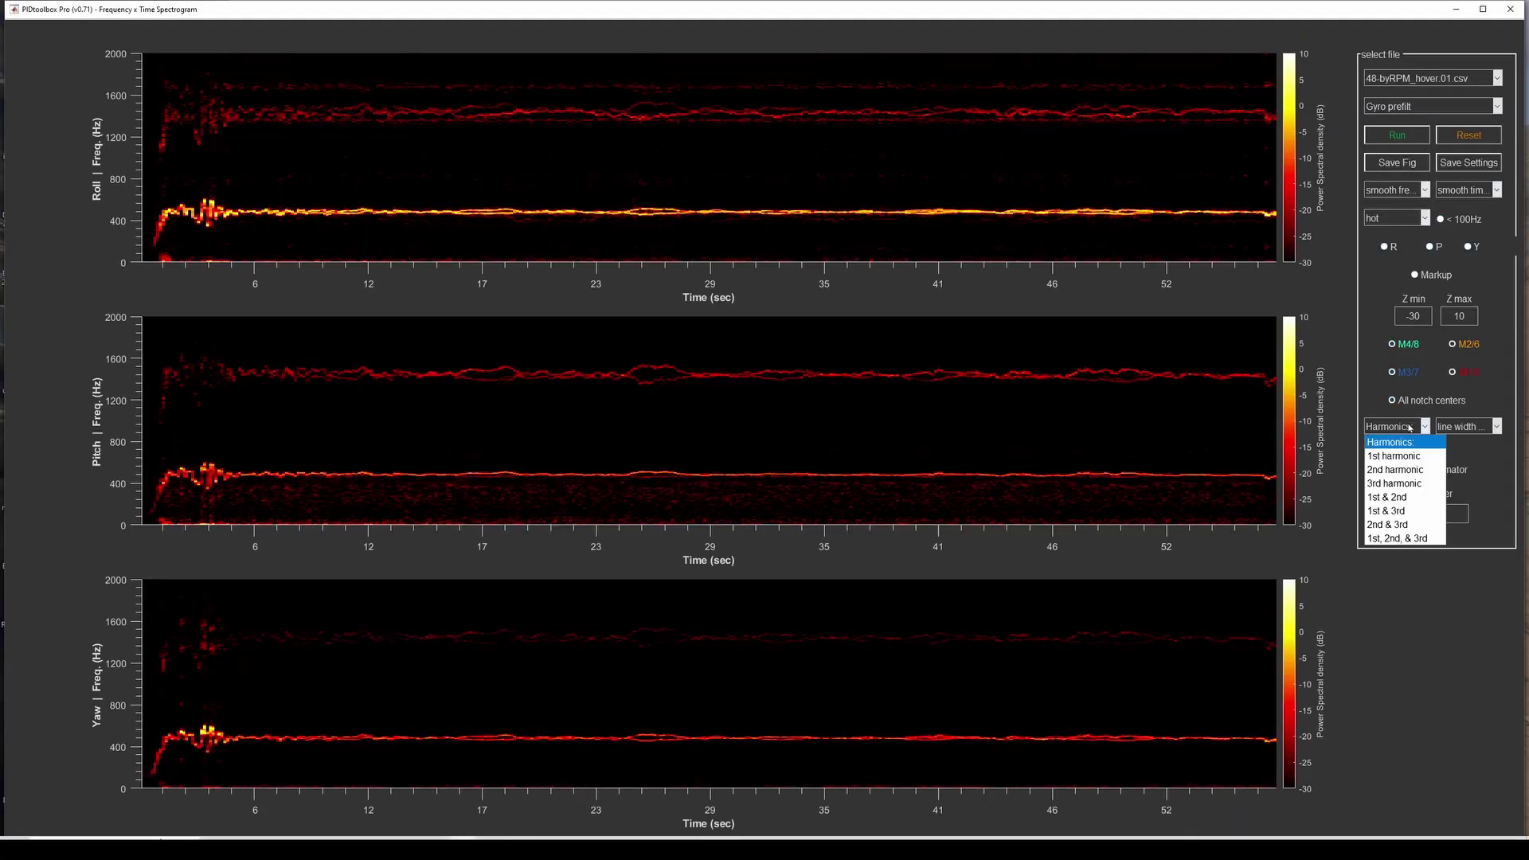
click(1402, 482)
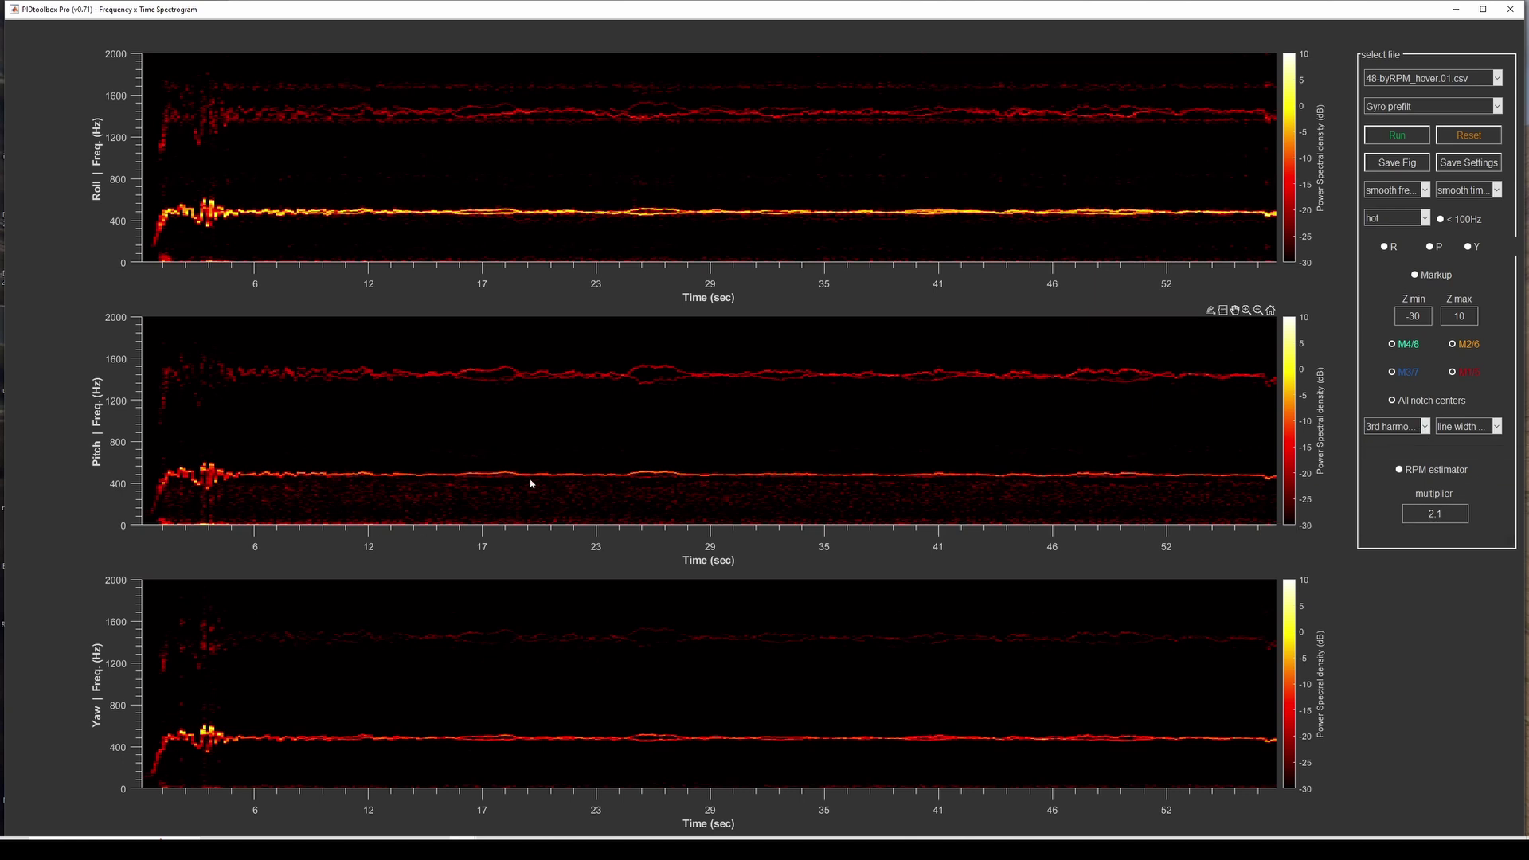
click(1418, 471)
Set the RPM multiplier to 8 and overlay the 1st and 2nd harmonics
click(1405, 429)
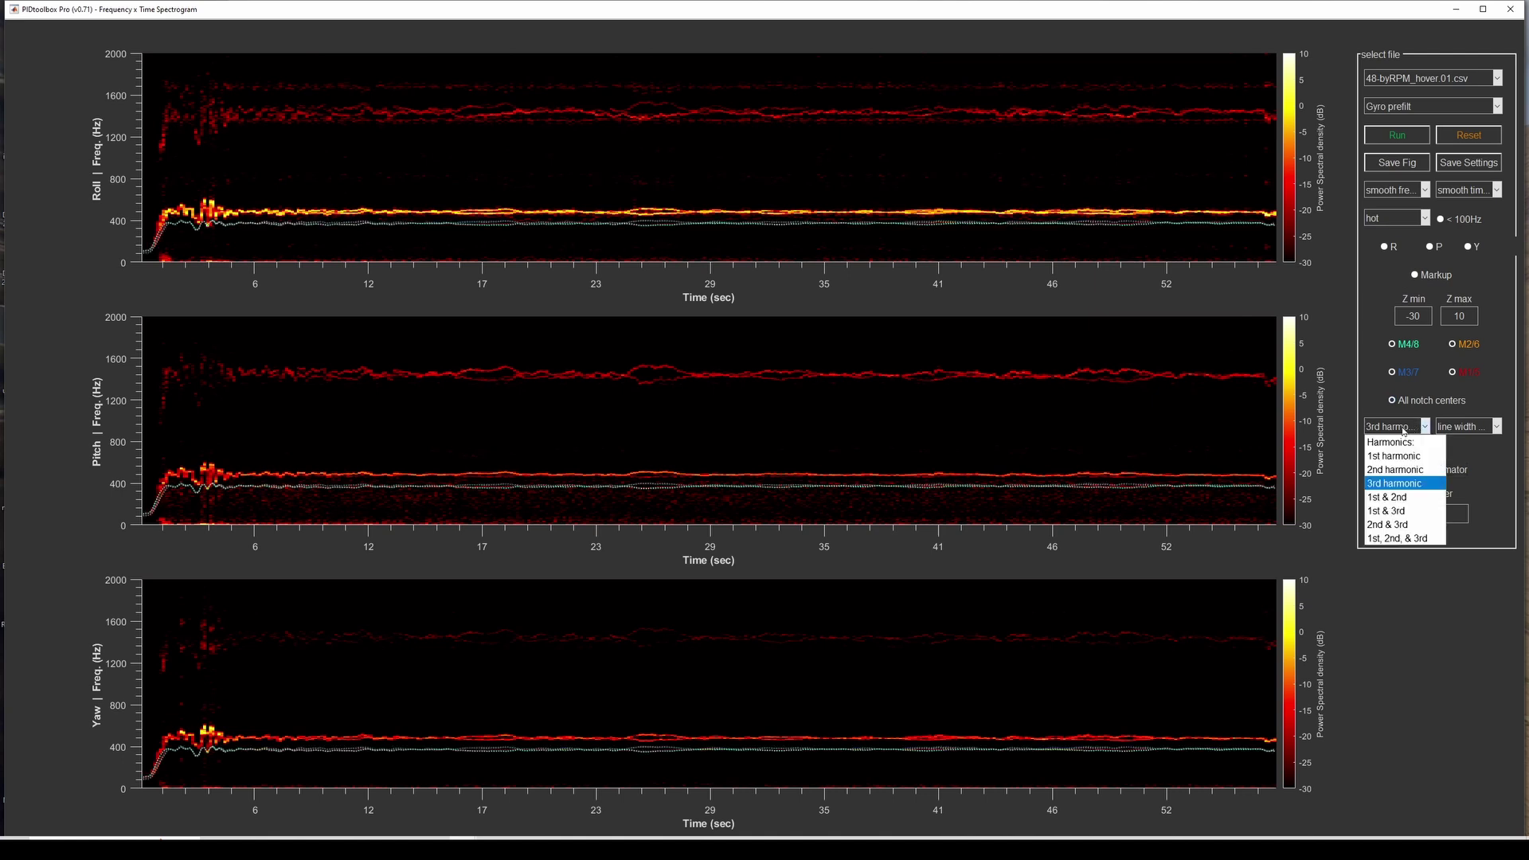
click(1395, 456)
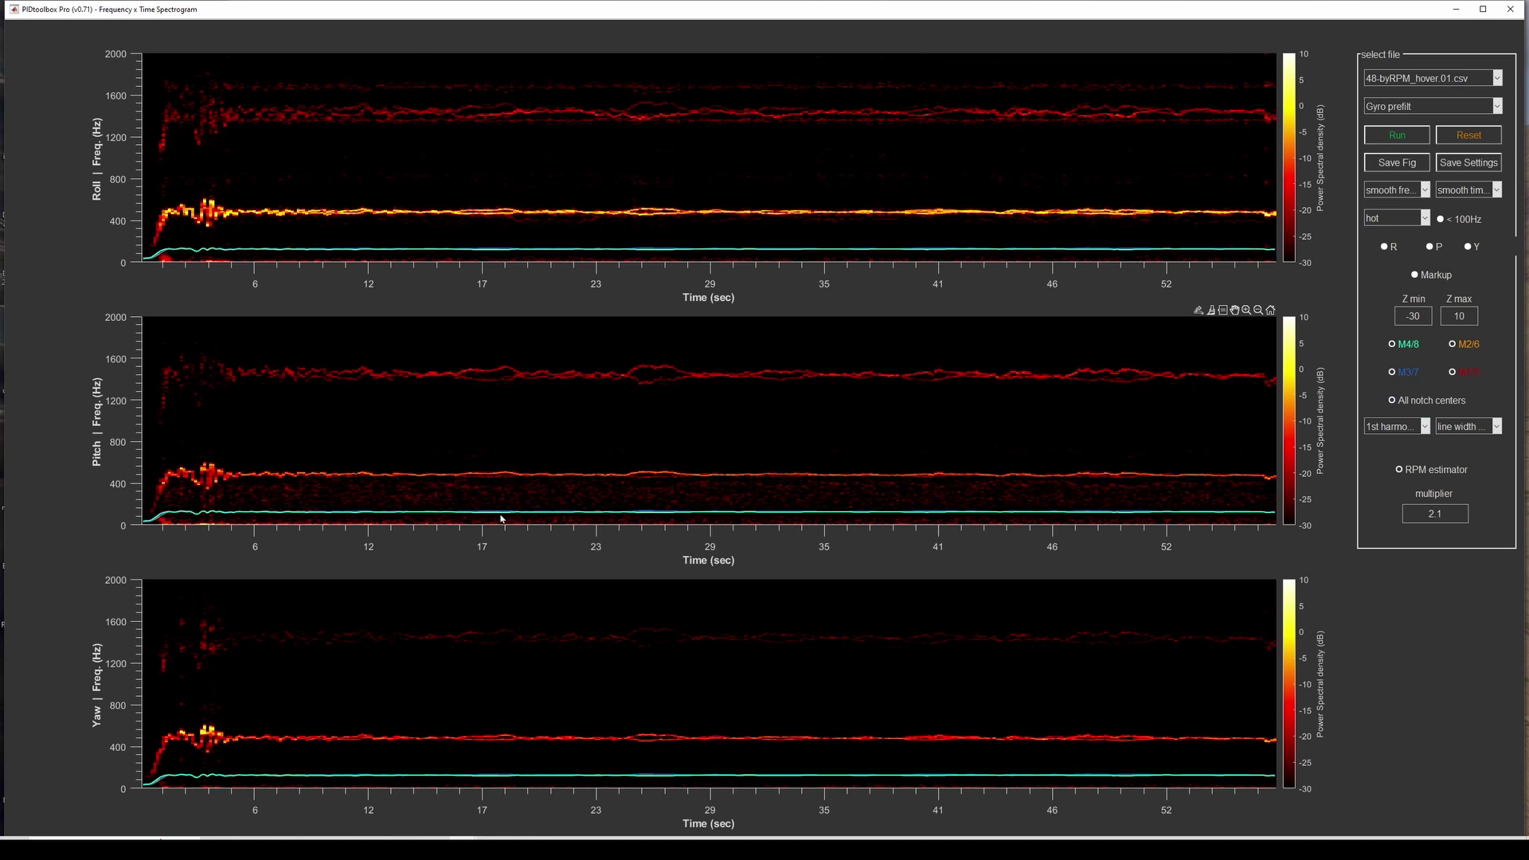
double_click(1436, 514)
text(8)
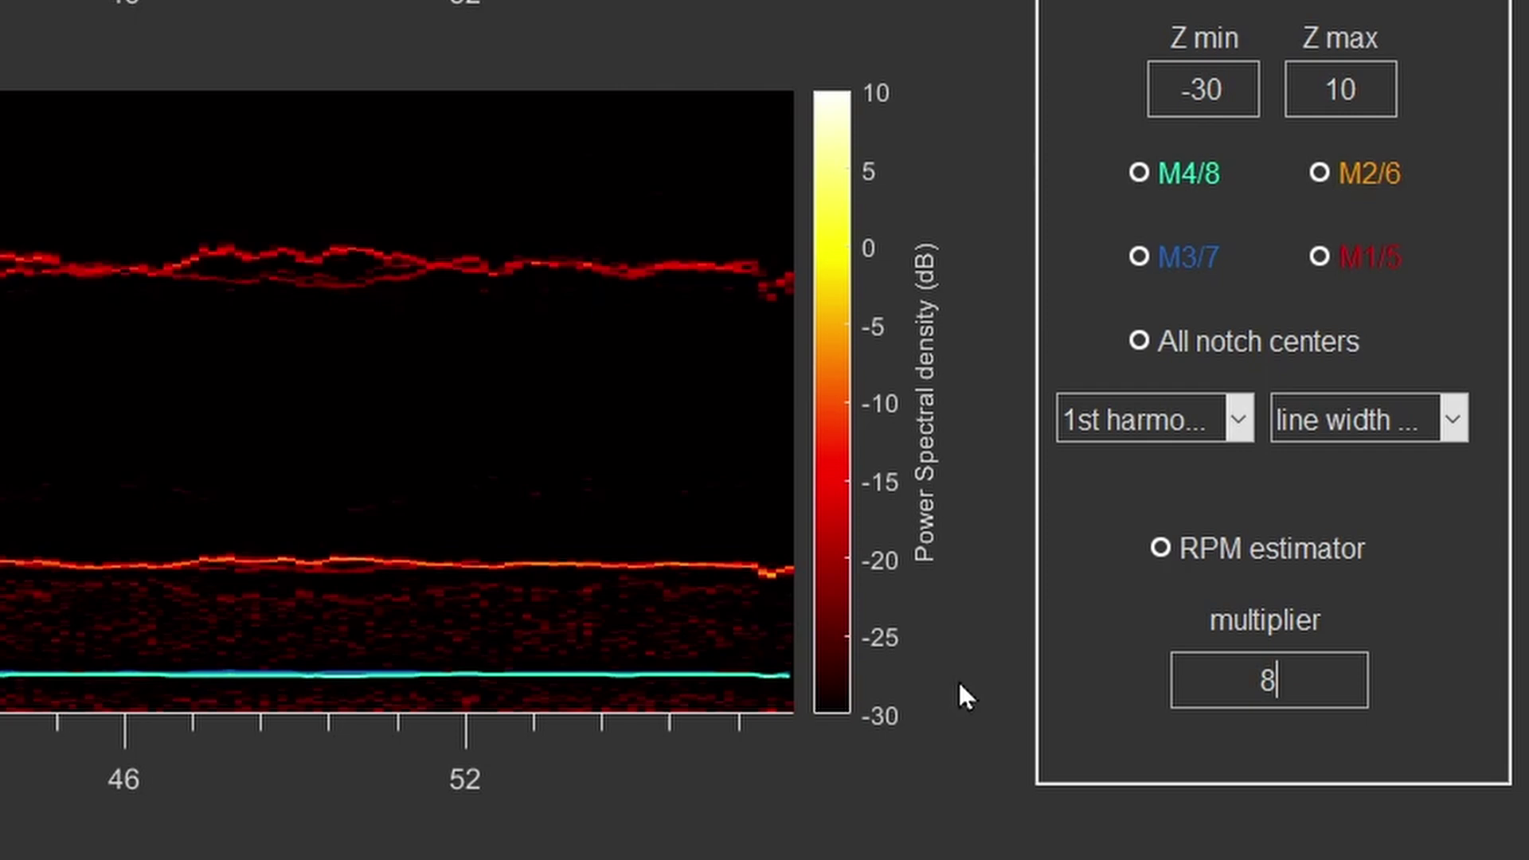
key(Return)
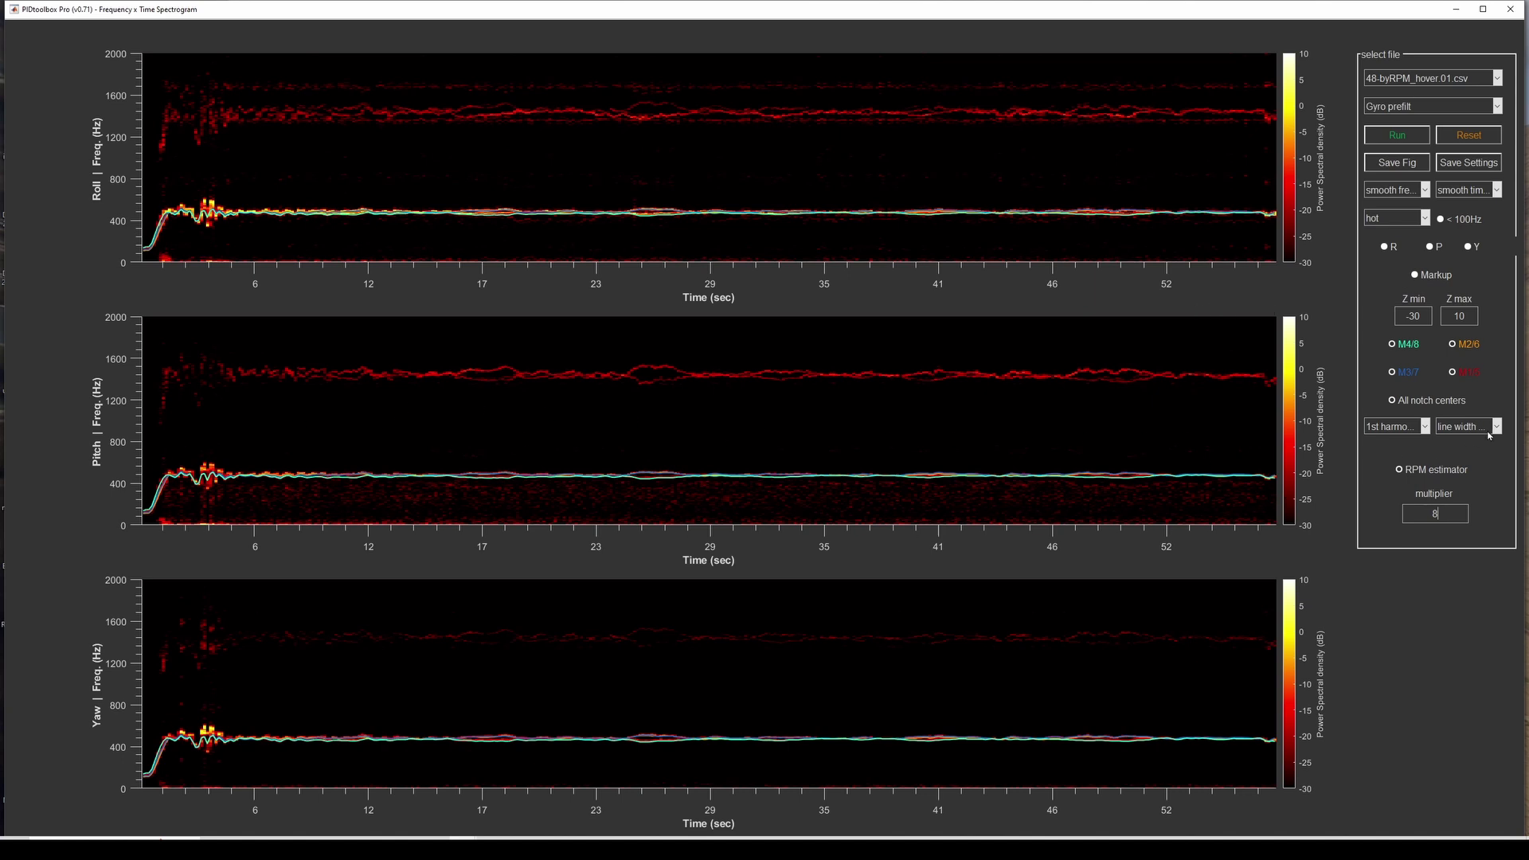
click(1425, 427)
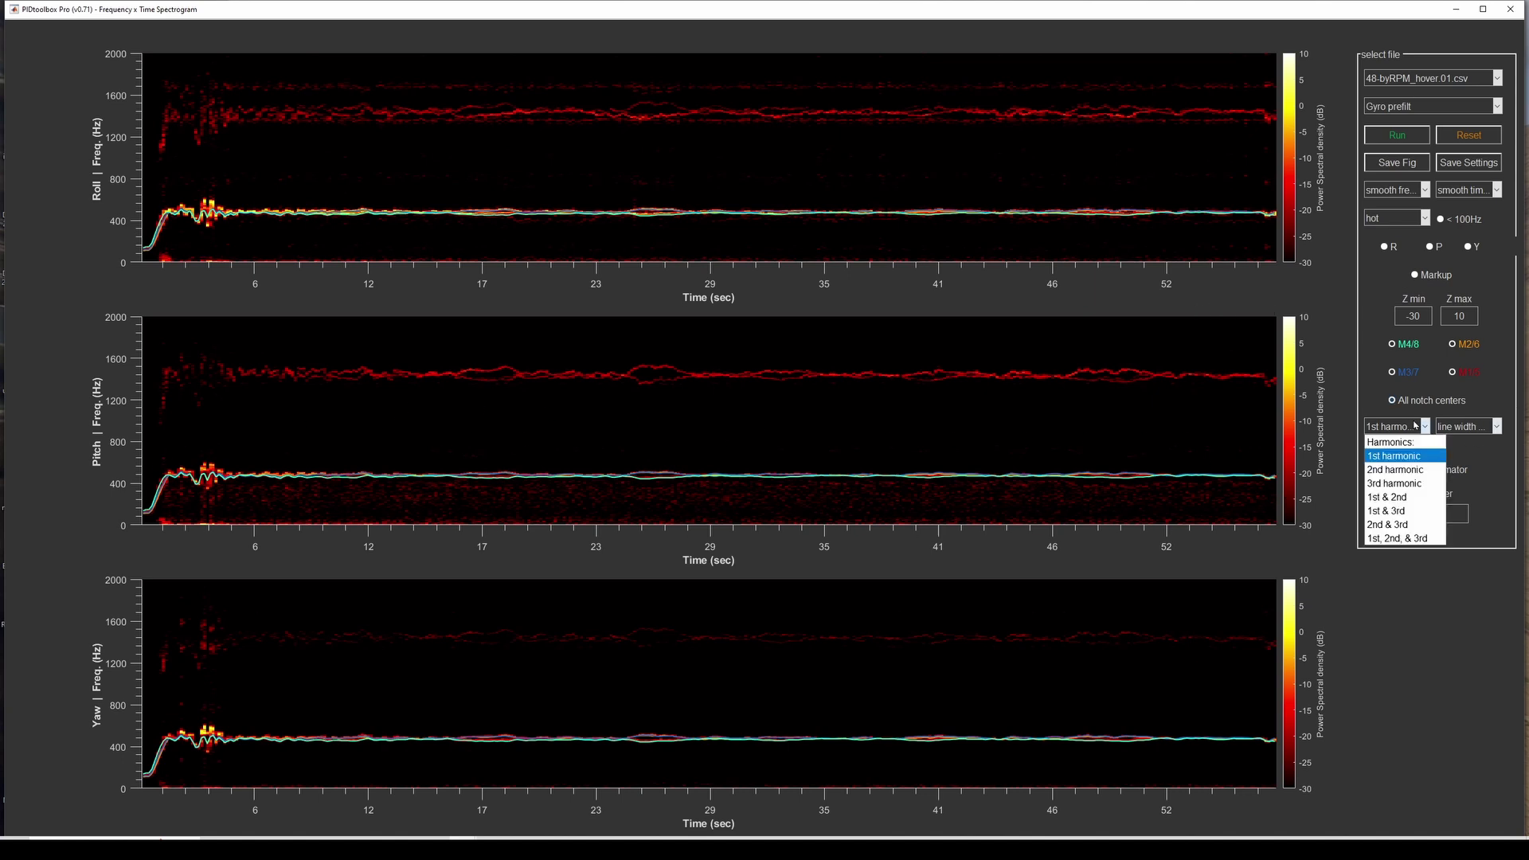
click(1401, 497)
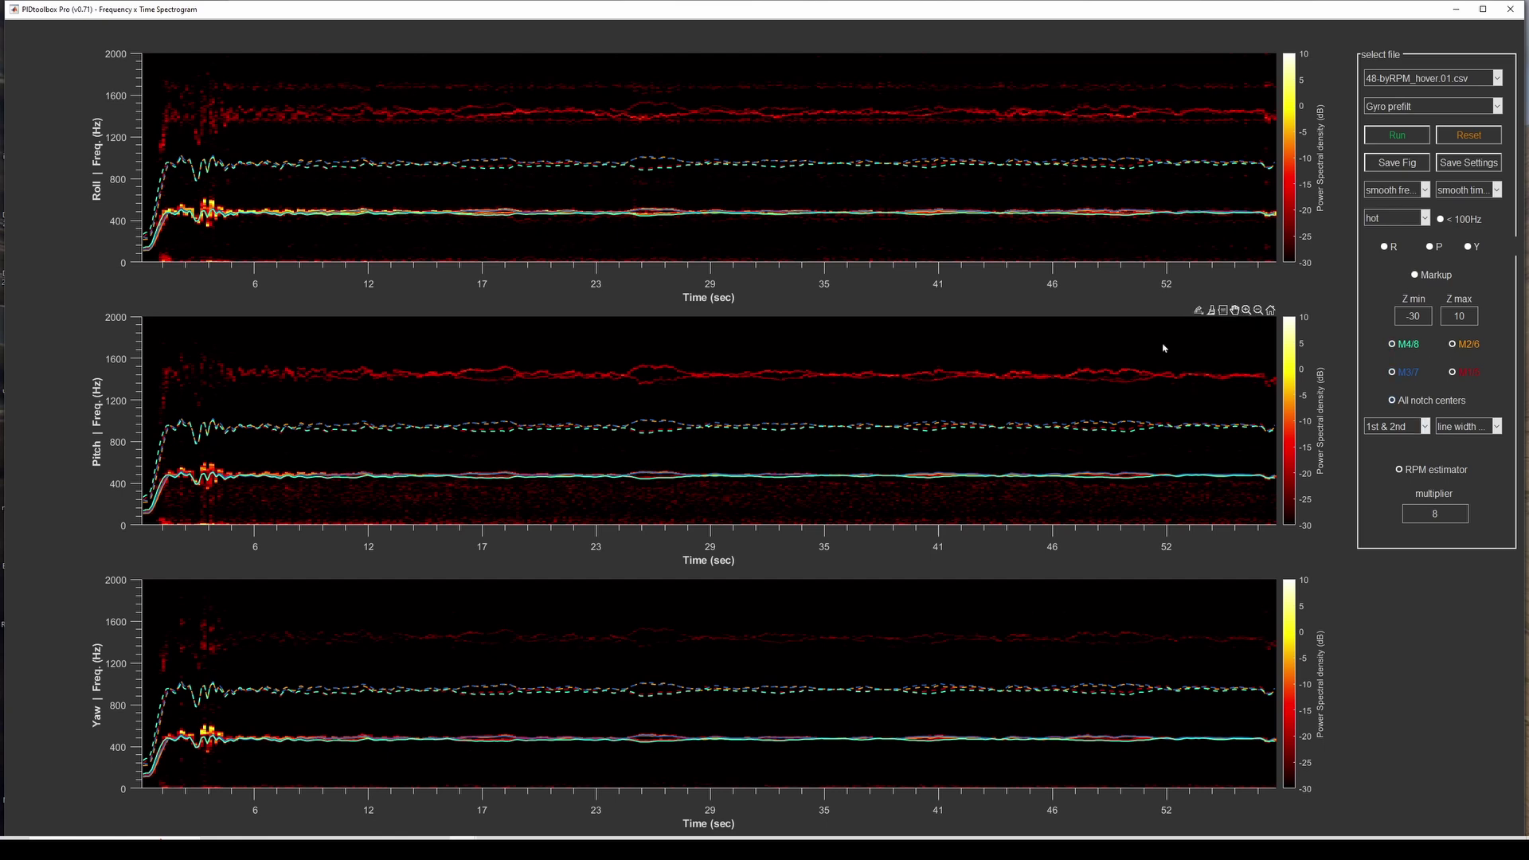
Zoom the spectrograms to about 22–31 s around the 400 Hz band
drag(758, 459, 573, 497)
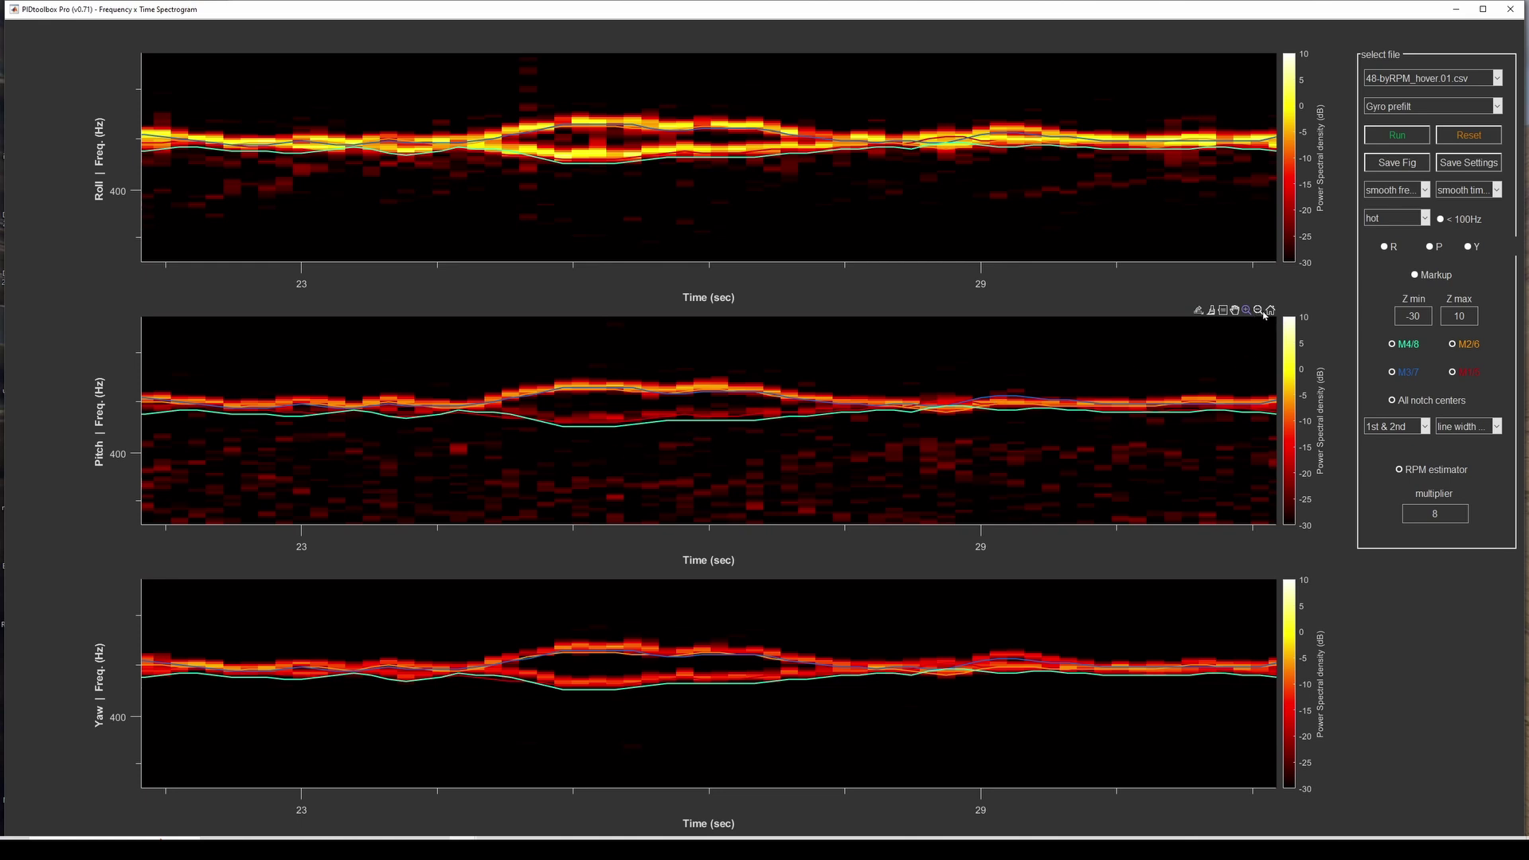
Change the RPM multiplier to 8.1 and zoom in on 23–29 s near 400 Hz
click(1405, 518)
text(8.1)
key(Return)
drag(735, 453, 587, 506)
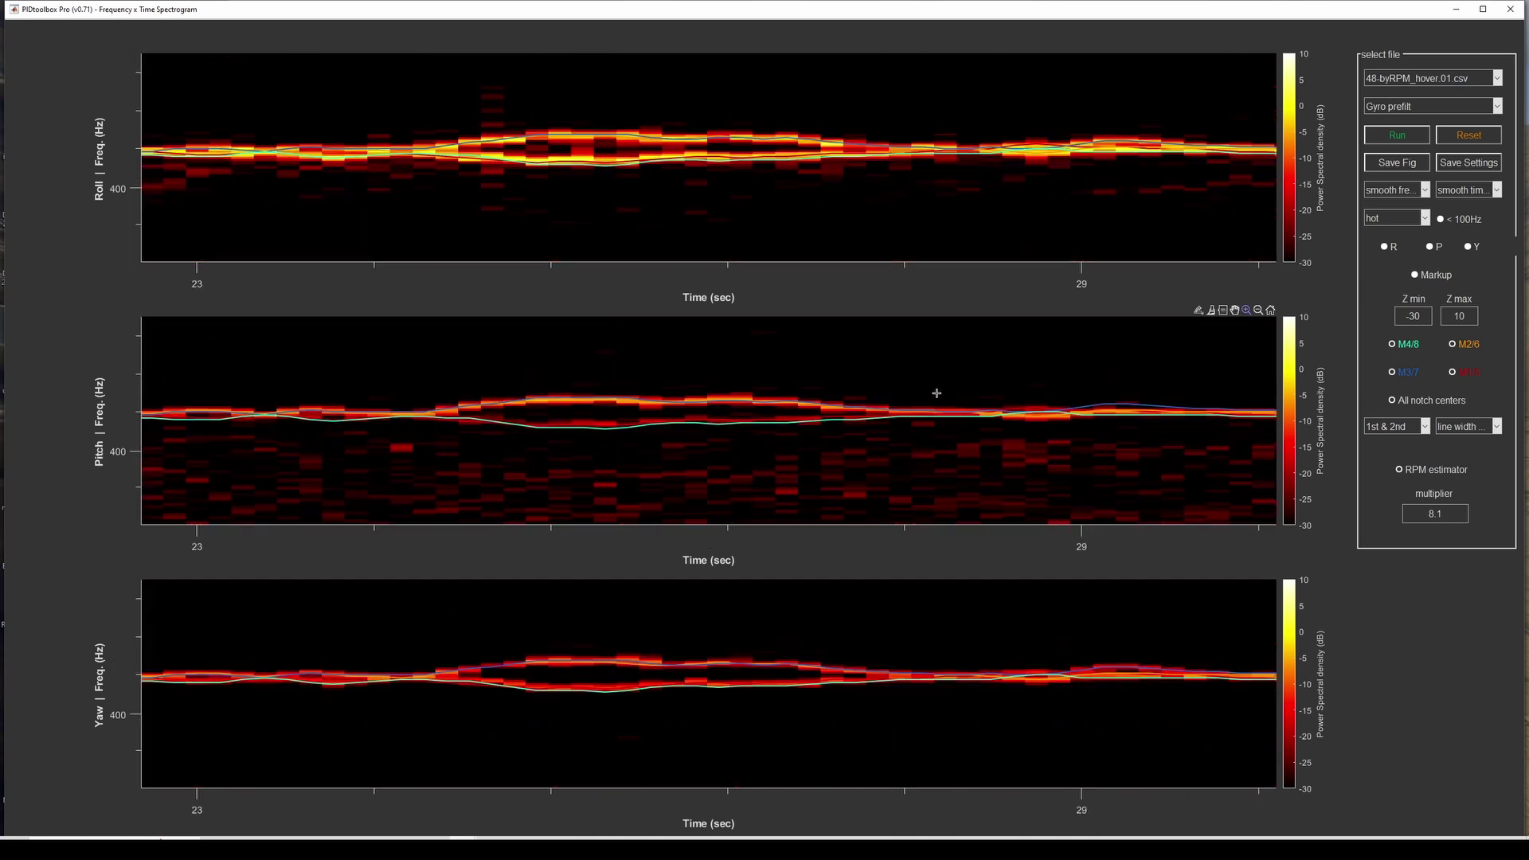
Overlay the 1st, 2nd and 3rd harmonics and zoom to the 1050–1690 Hz band
click(1412, 429)
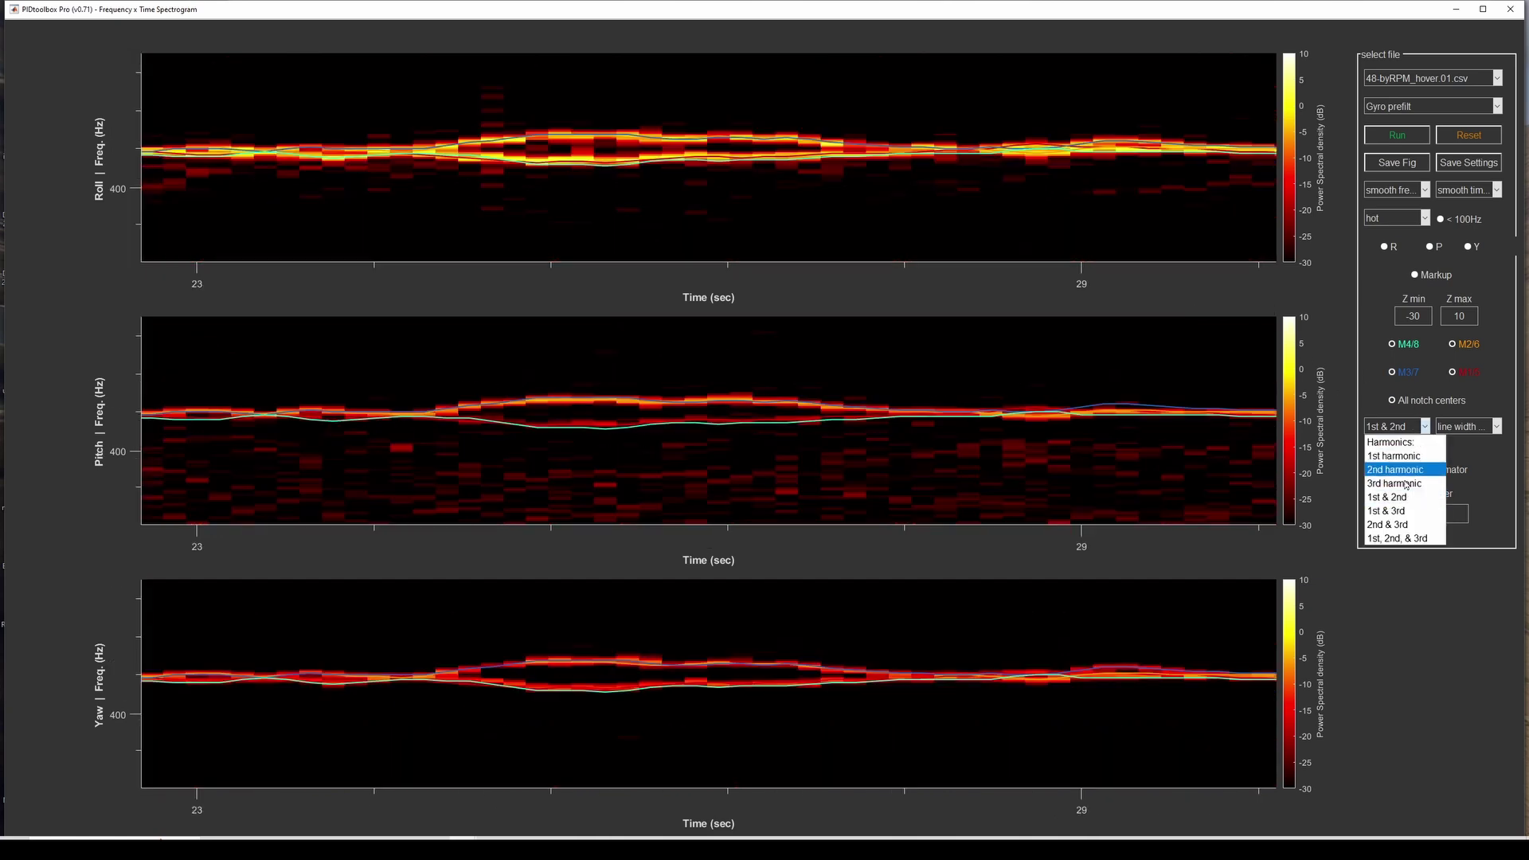
click(1400, 538)
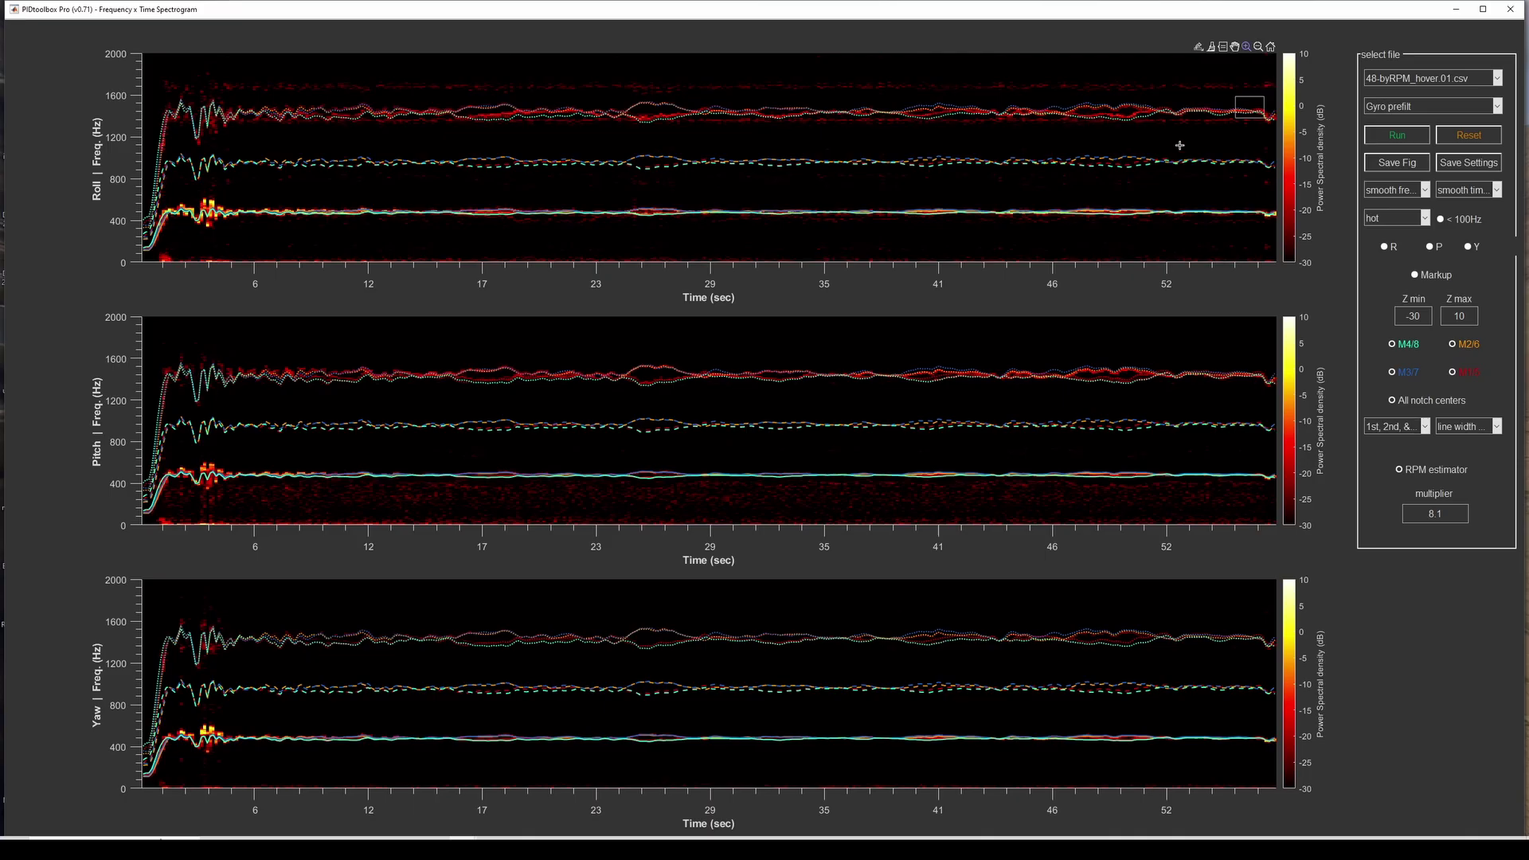
drag(1180, 145, 1180, 86)
Remove the harmonic overlays and show only the enlarged Roll spectrogram
click(1378, 430)
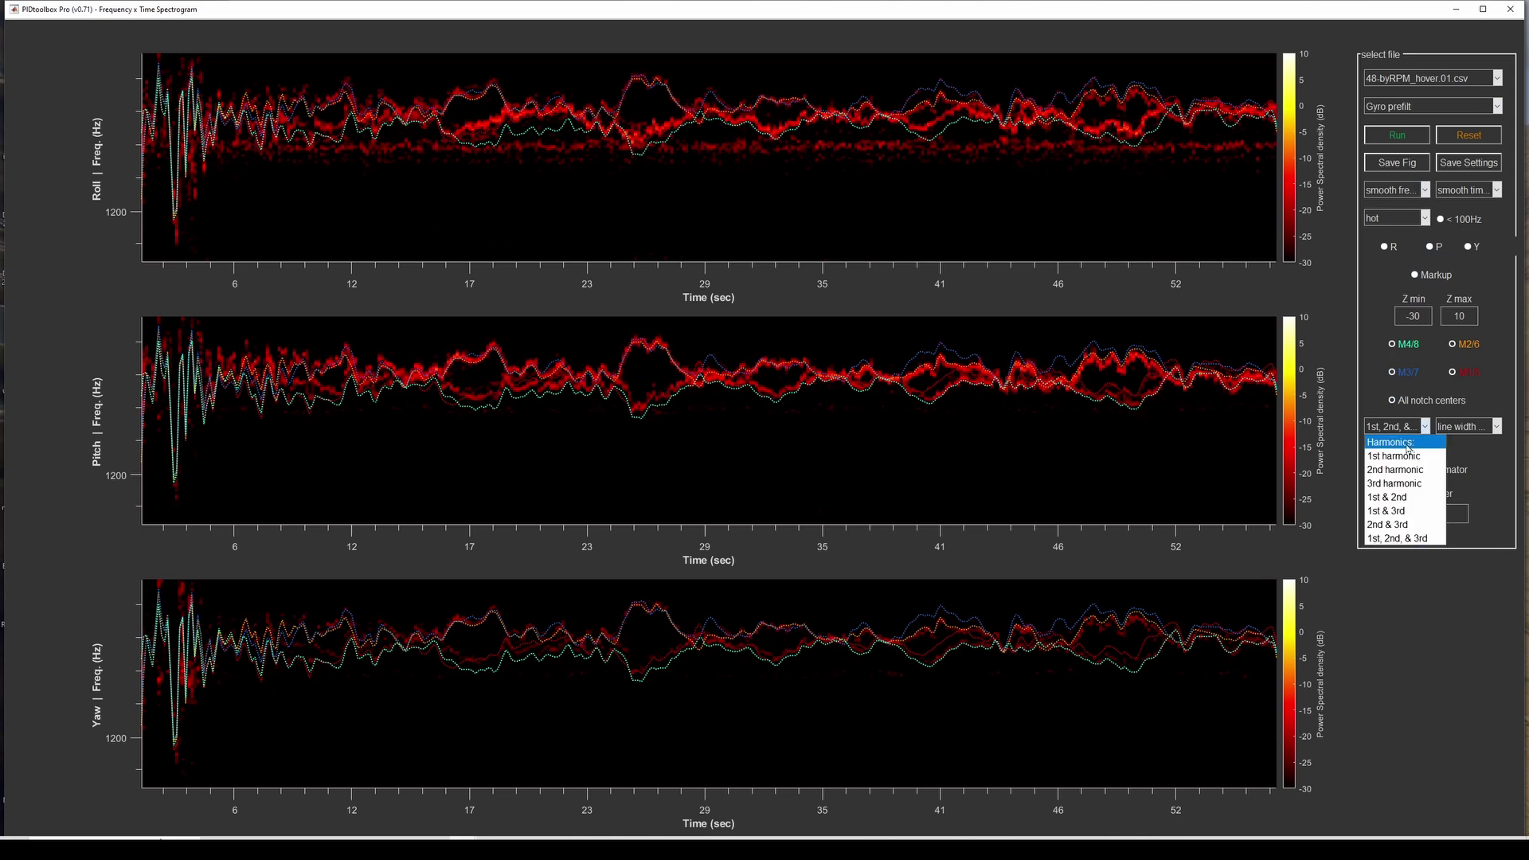
click(1409, 446)
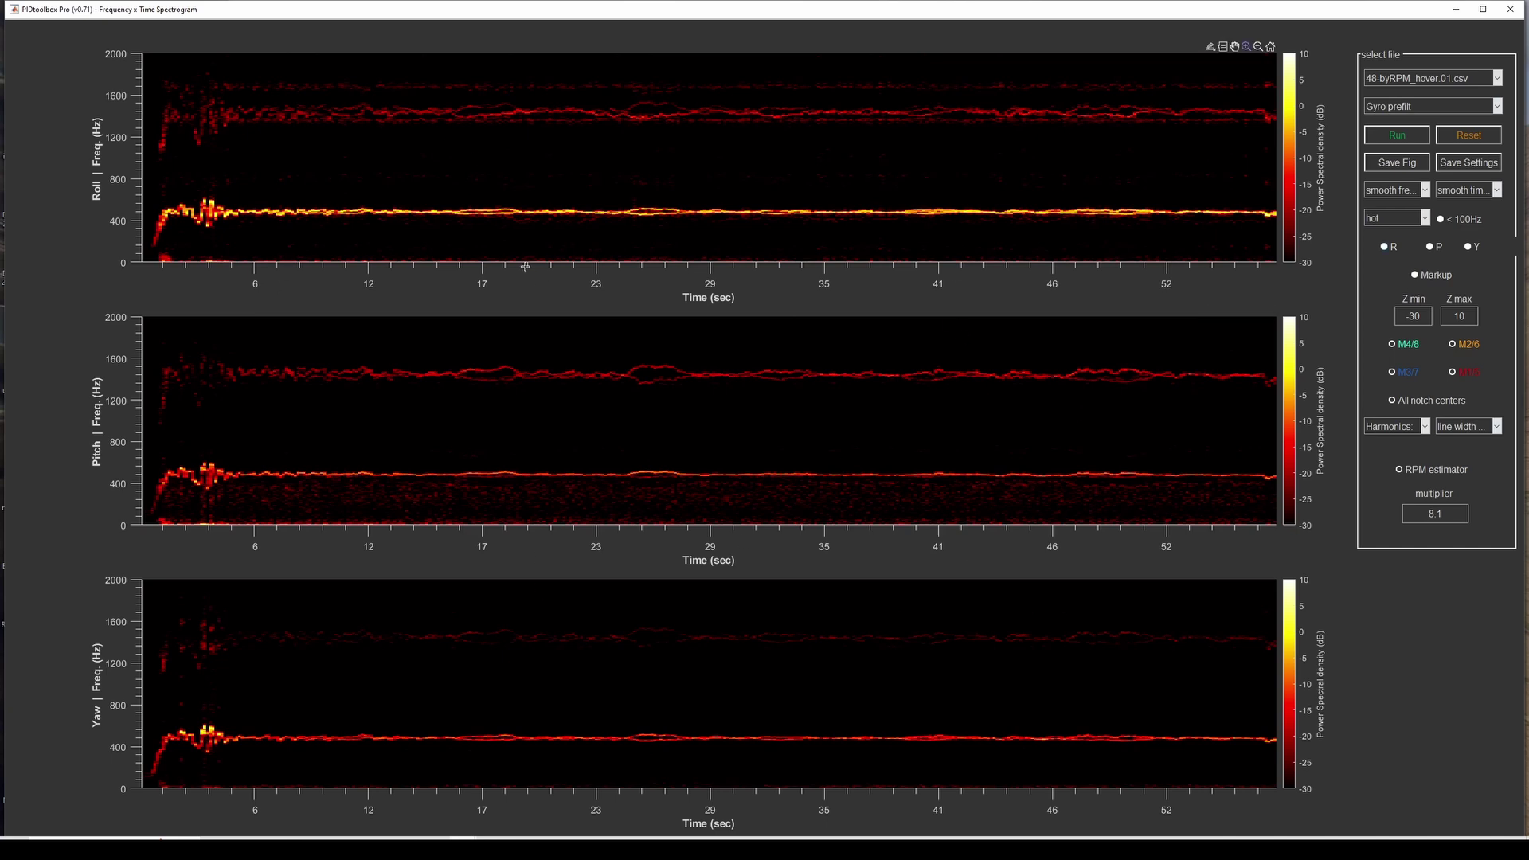
click(1385, 247)
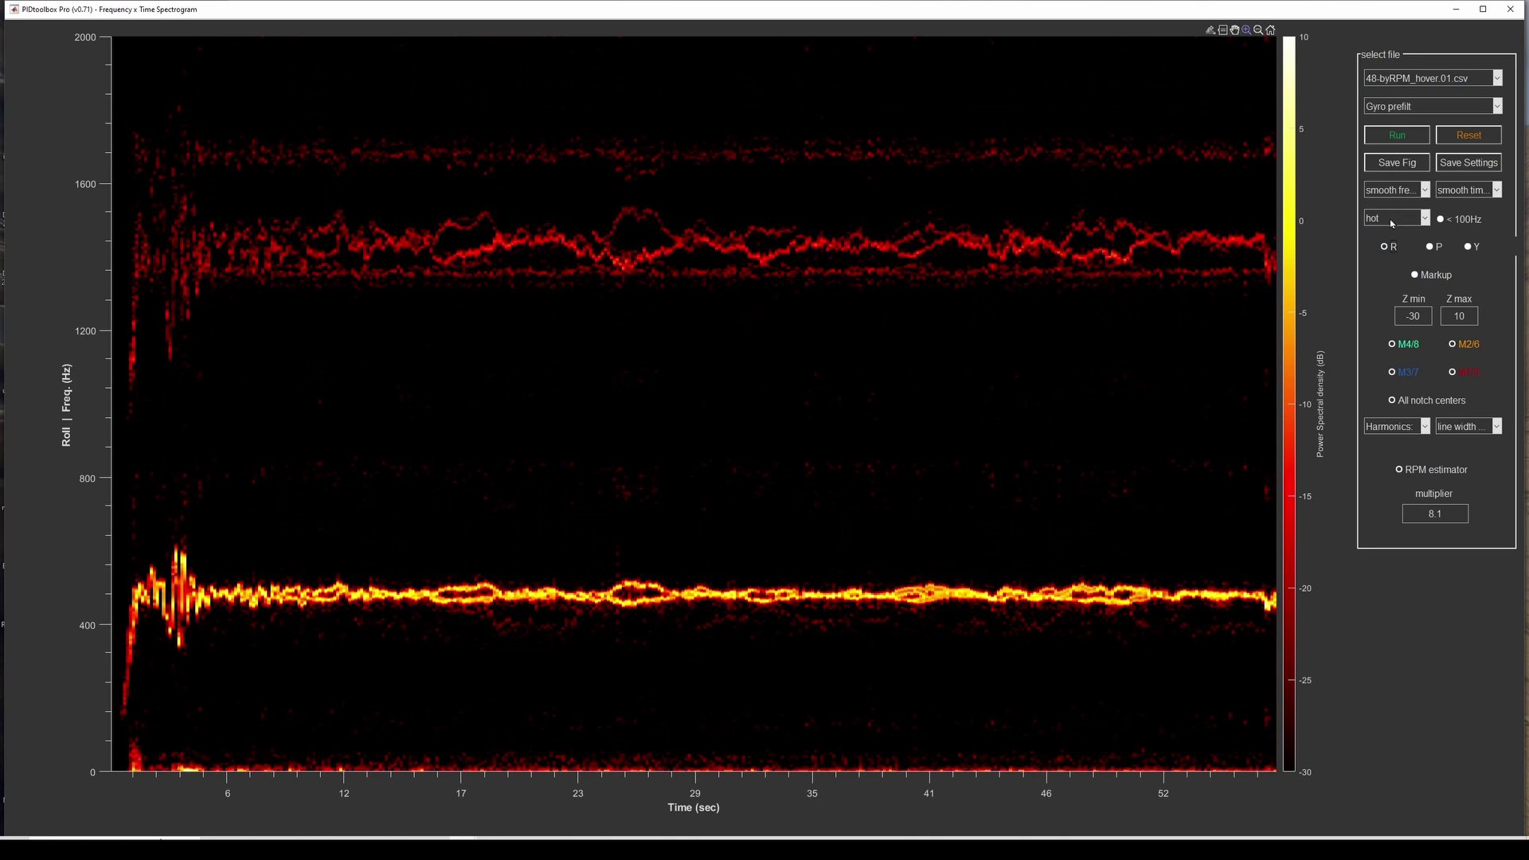
Enlarge the Pitch, Yaw, then Roll spectrogram in turn
click(1432, 248)
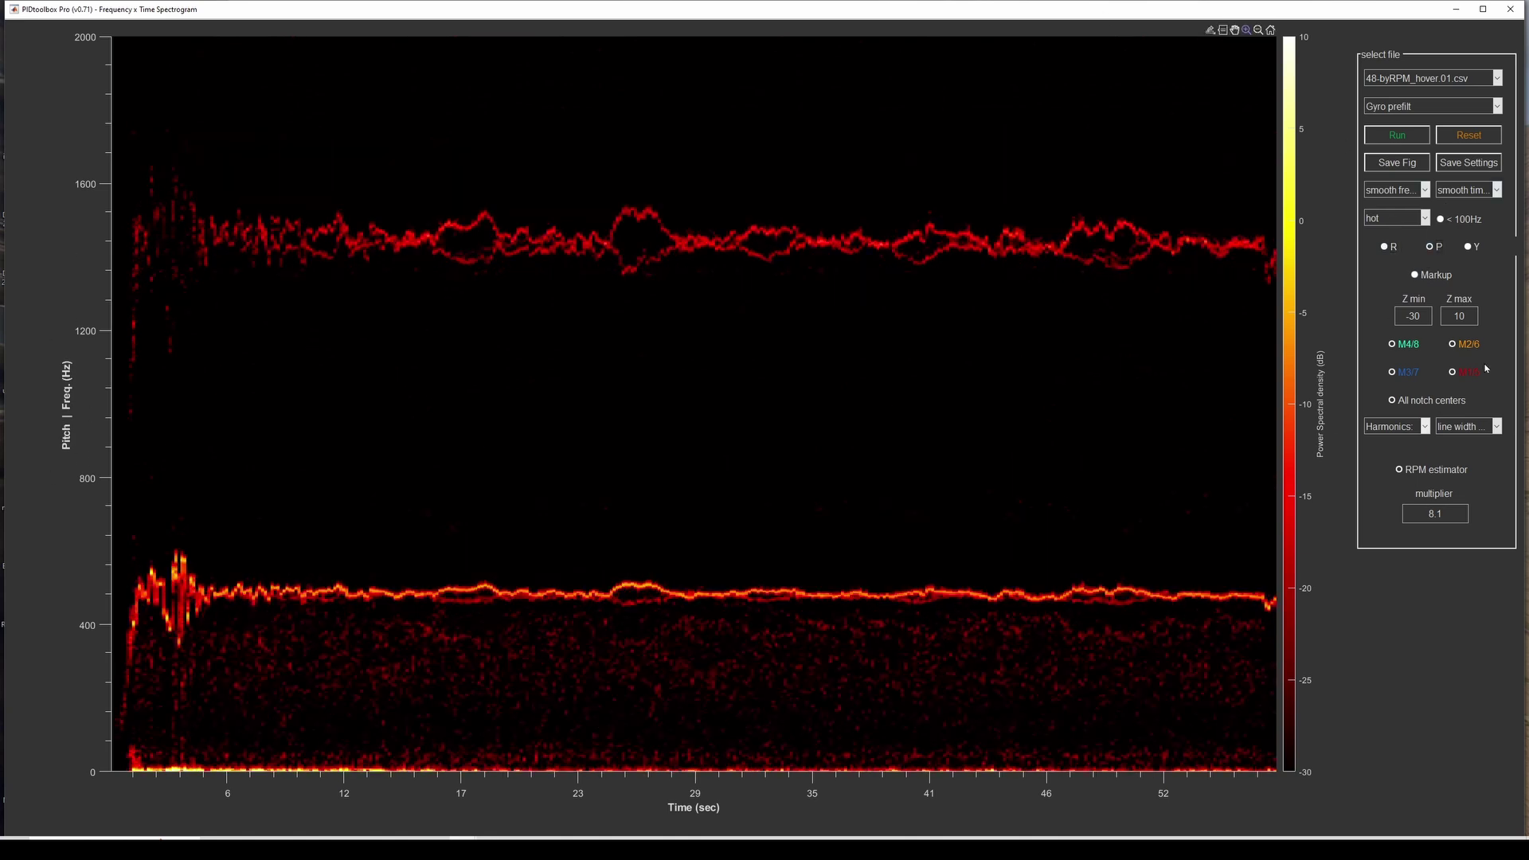
click(1468, 247)
click(1384, 247)
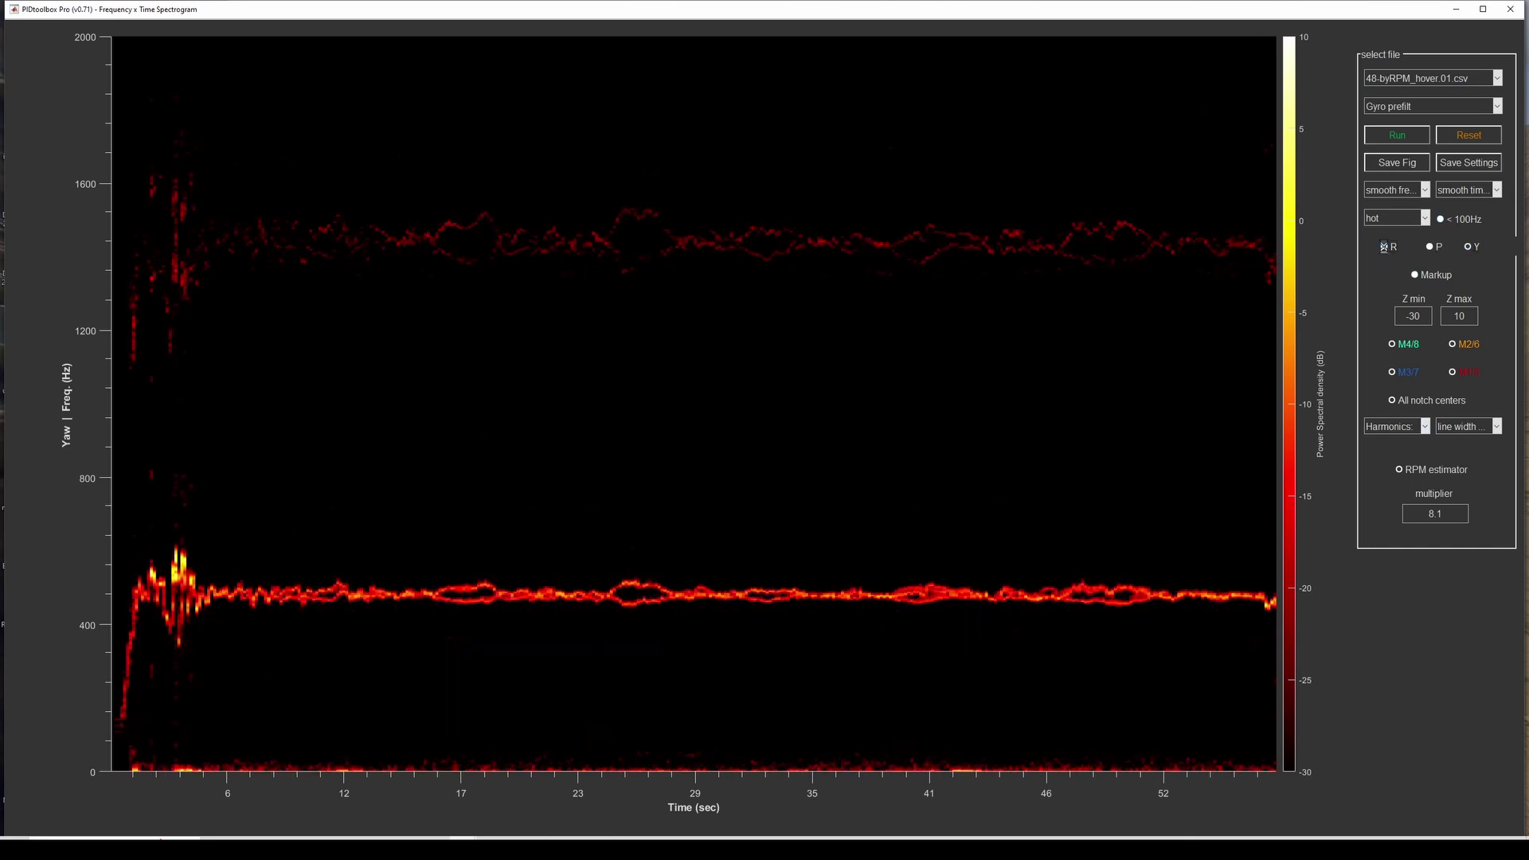
Overlay all three harmonics on Roll, then close the Frequency x Time window
click(1394, 426)
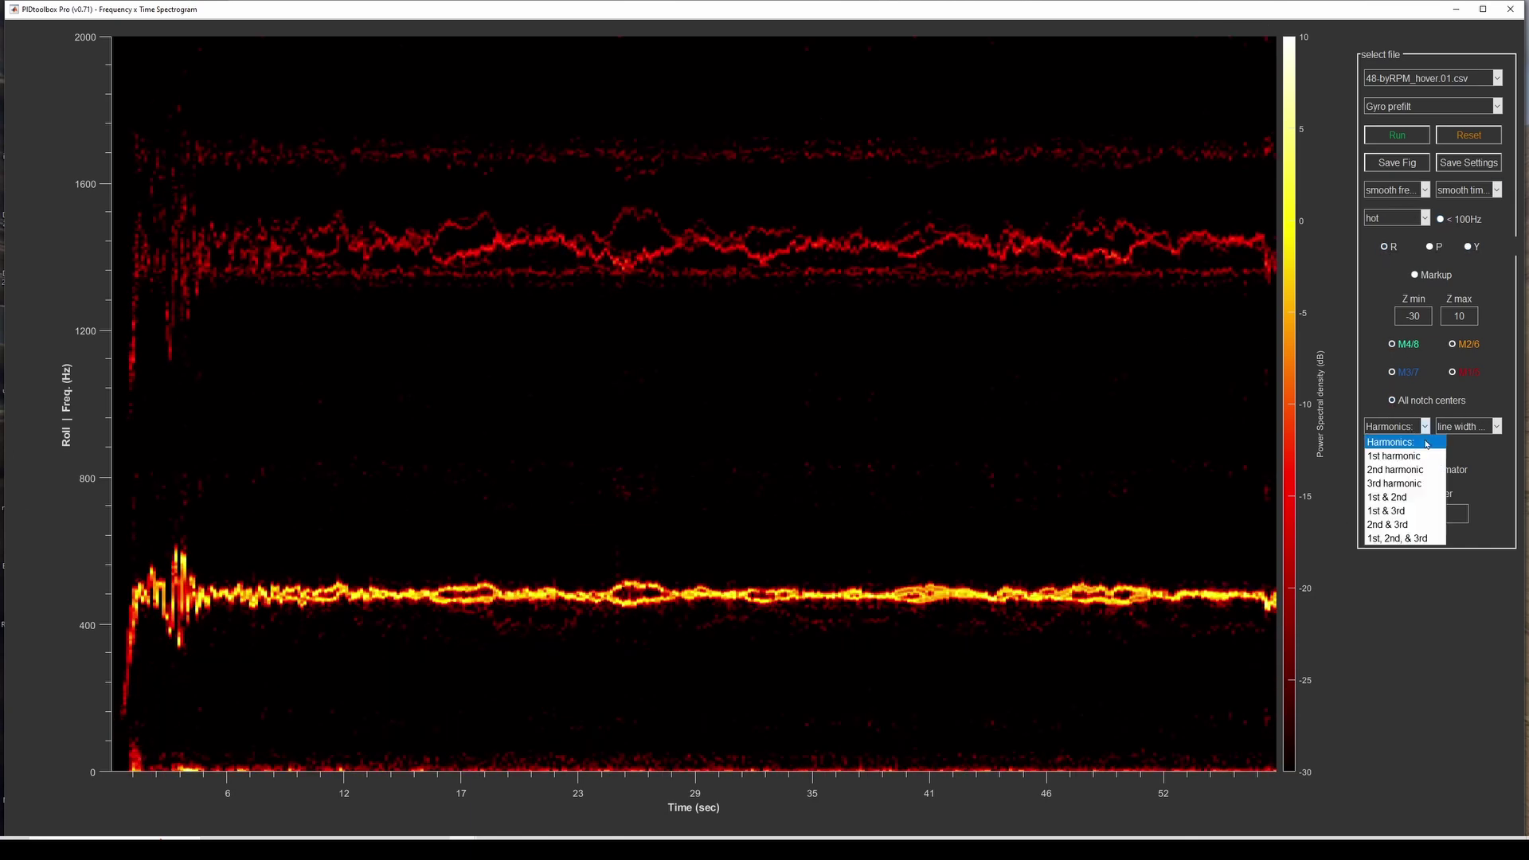
click(1402, 541)
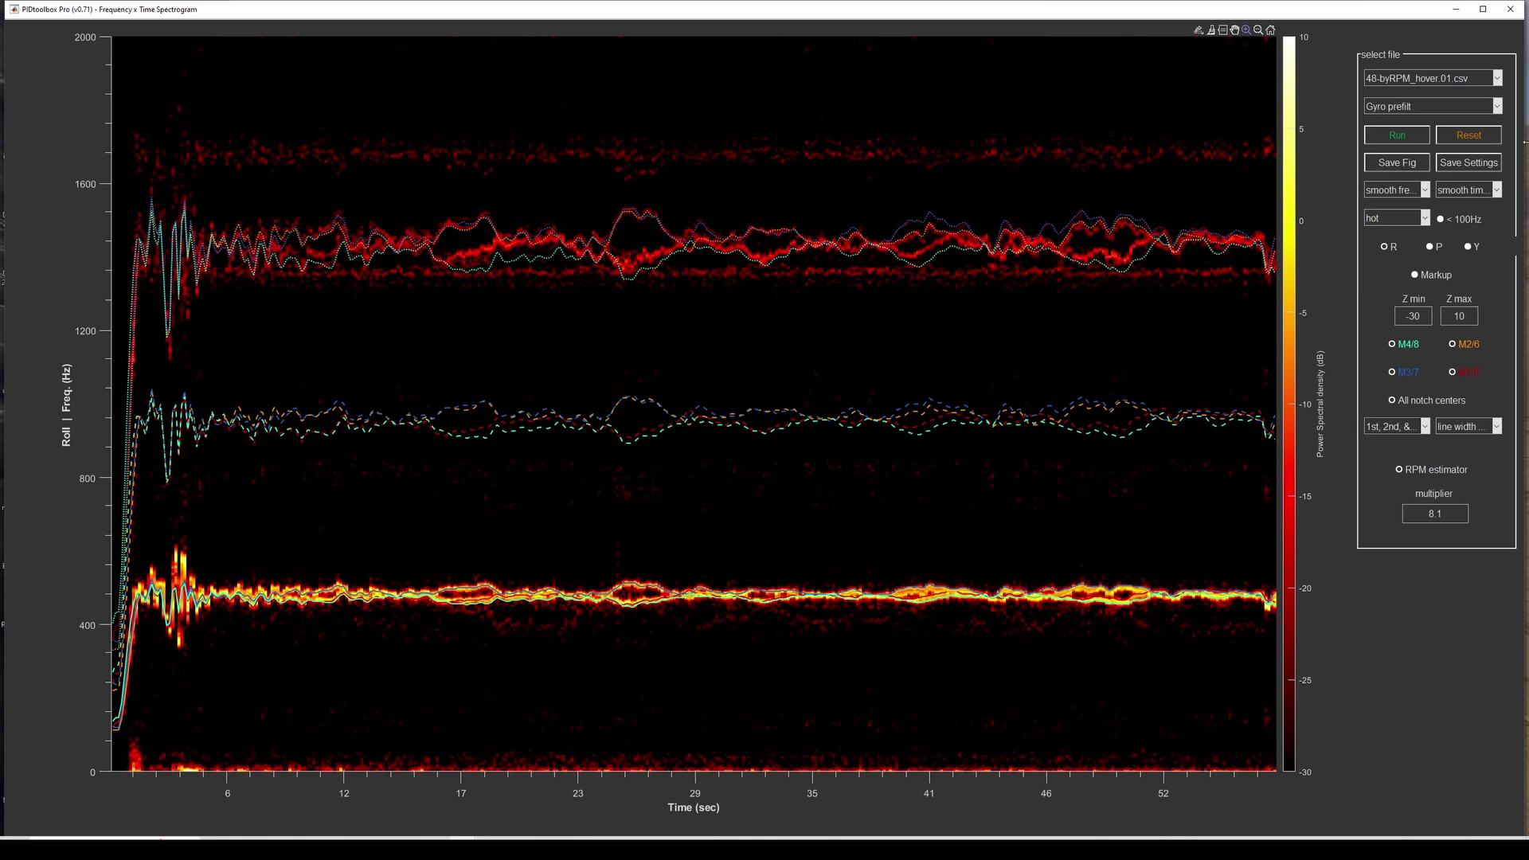
click(1511, 9)
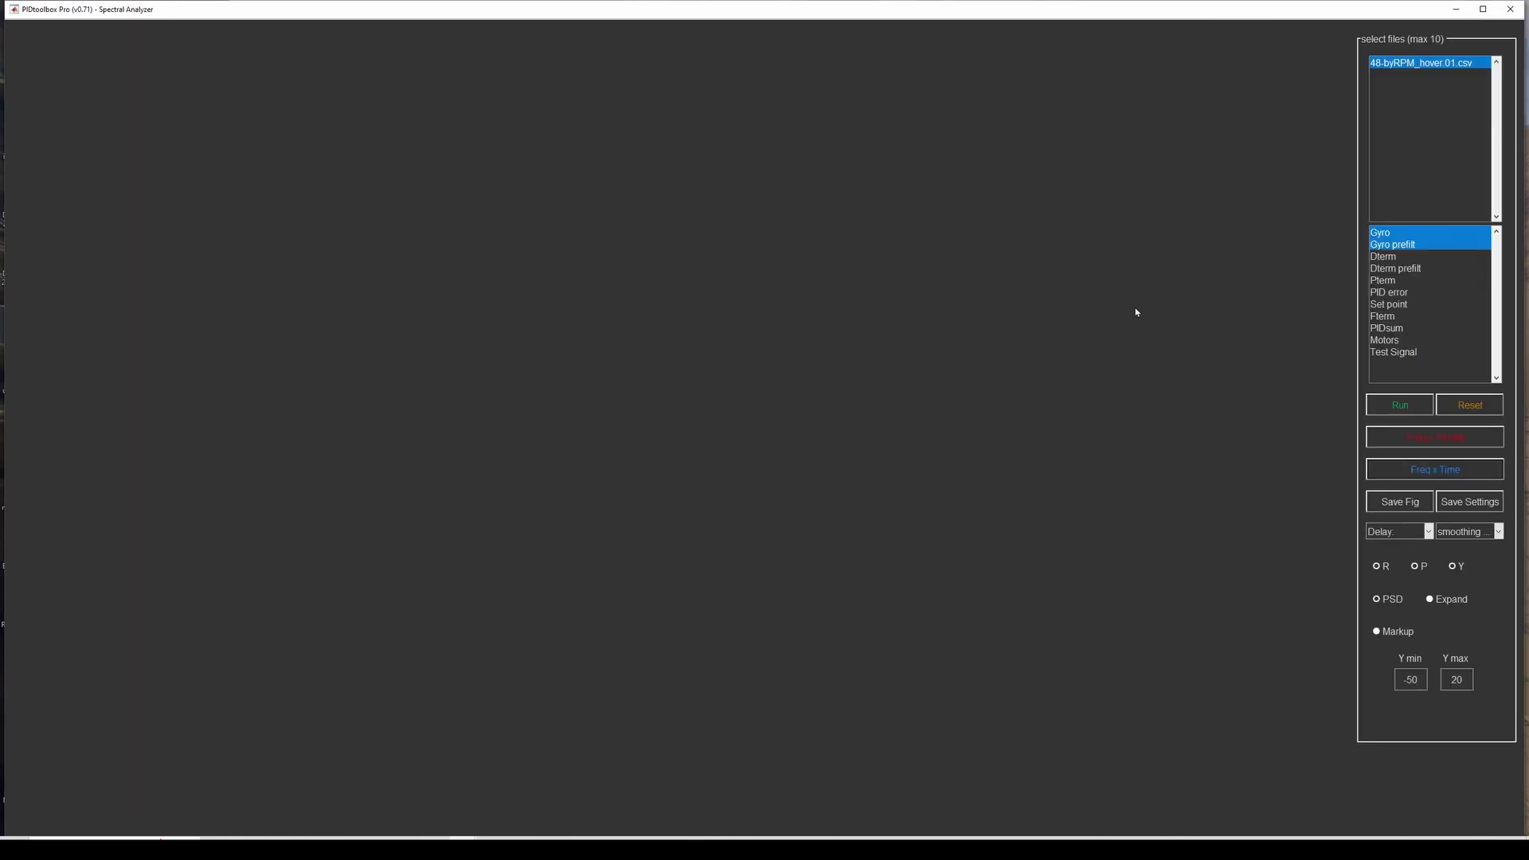
Close the Spectral Analyzer and move the Log Viewer time cursor to about 2.3 s
click(1510, 12)
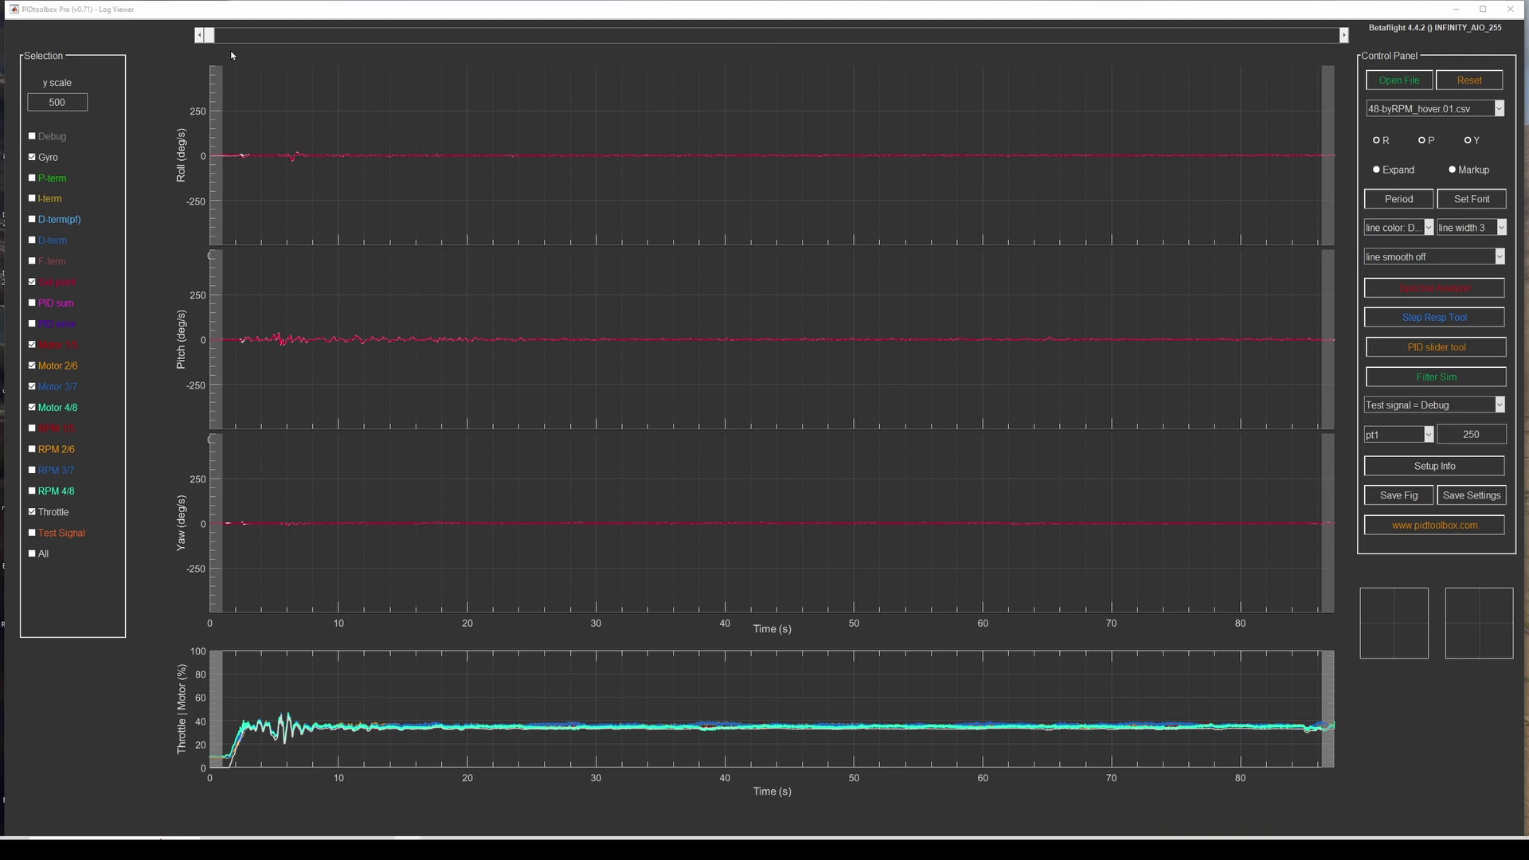
drag(216, 38, 245, 37)
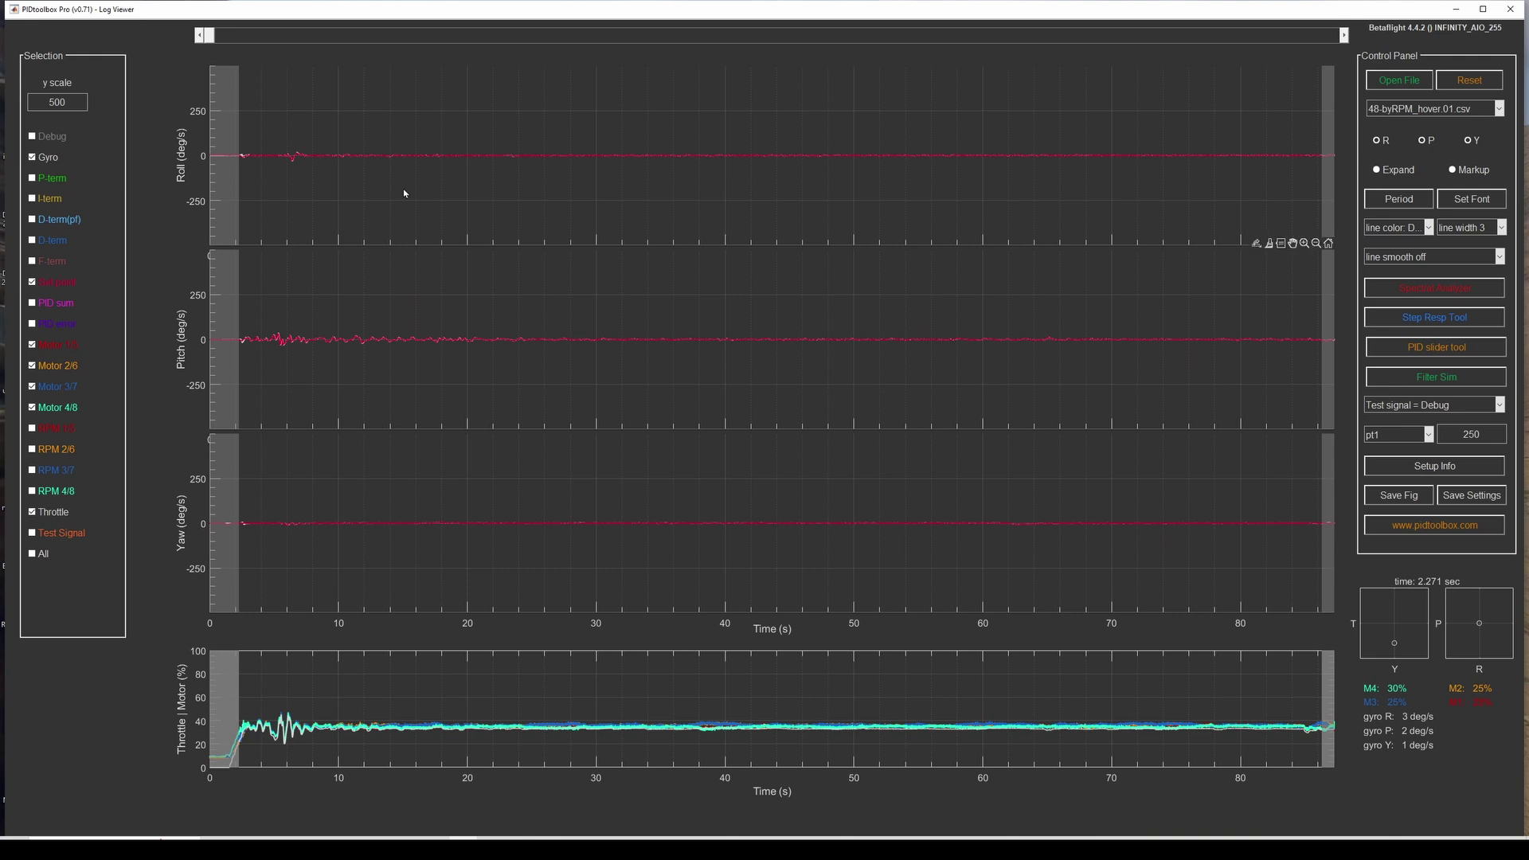
Scrub the time cursor to the log's end, back to about 1.8 s, then place it near 85 s
drag(211, 36, 508, 39)
drag(1252, 39, 1317, 37)
mouse_move(1317, 37)
mouse_down()
mouse_move(206, 37)
mouse_move(1331, 37)
mouse_up()
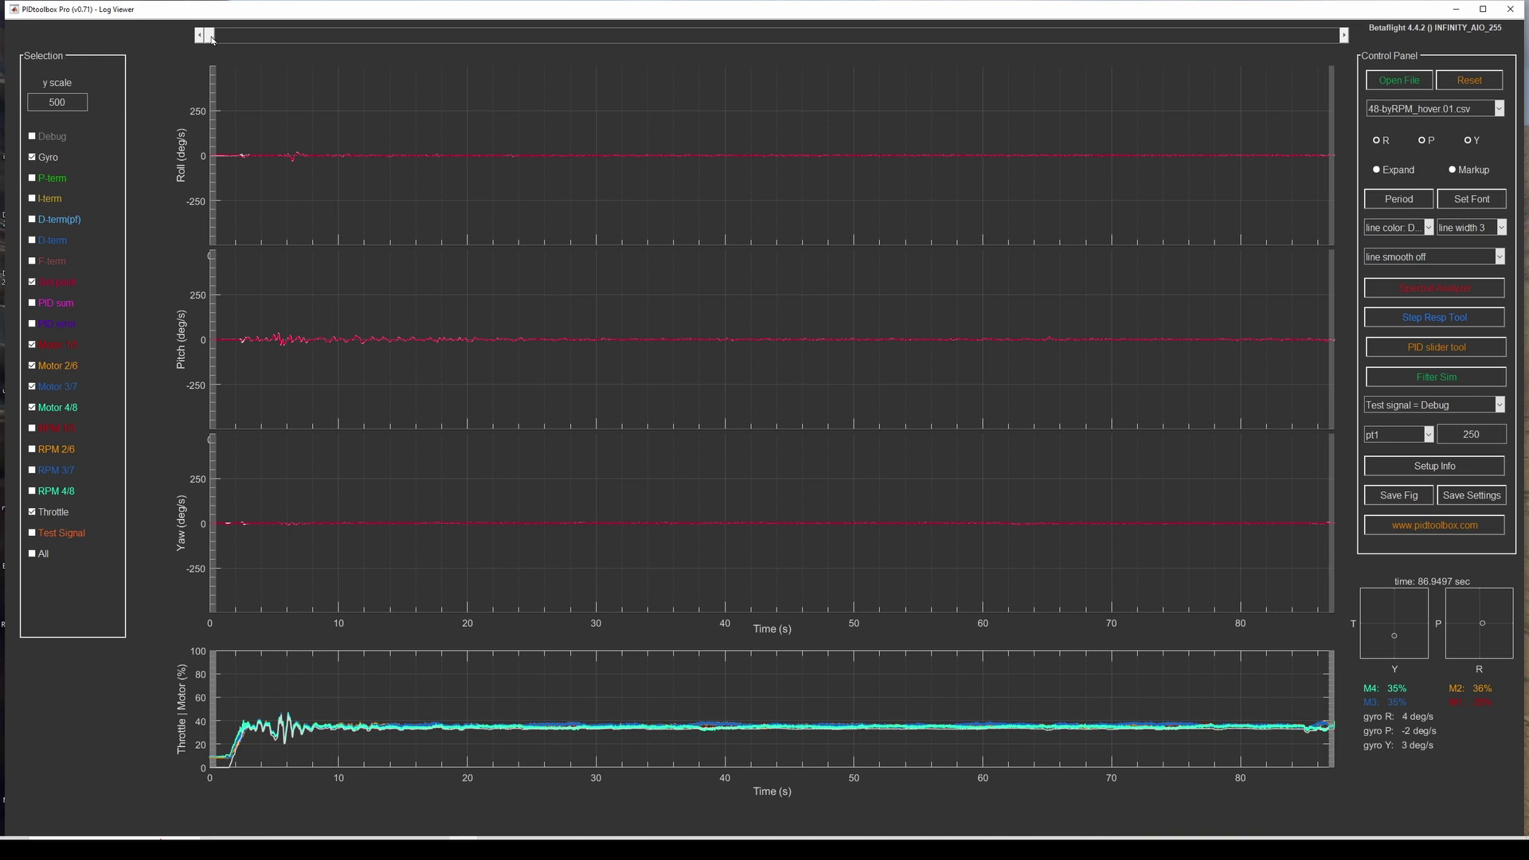
drag(211, 38, 1291, 37)
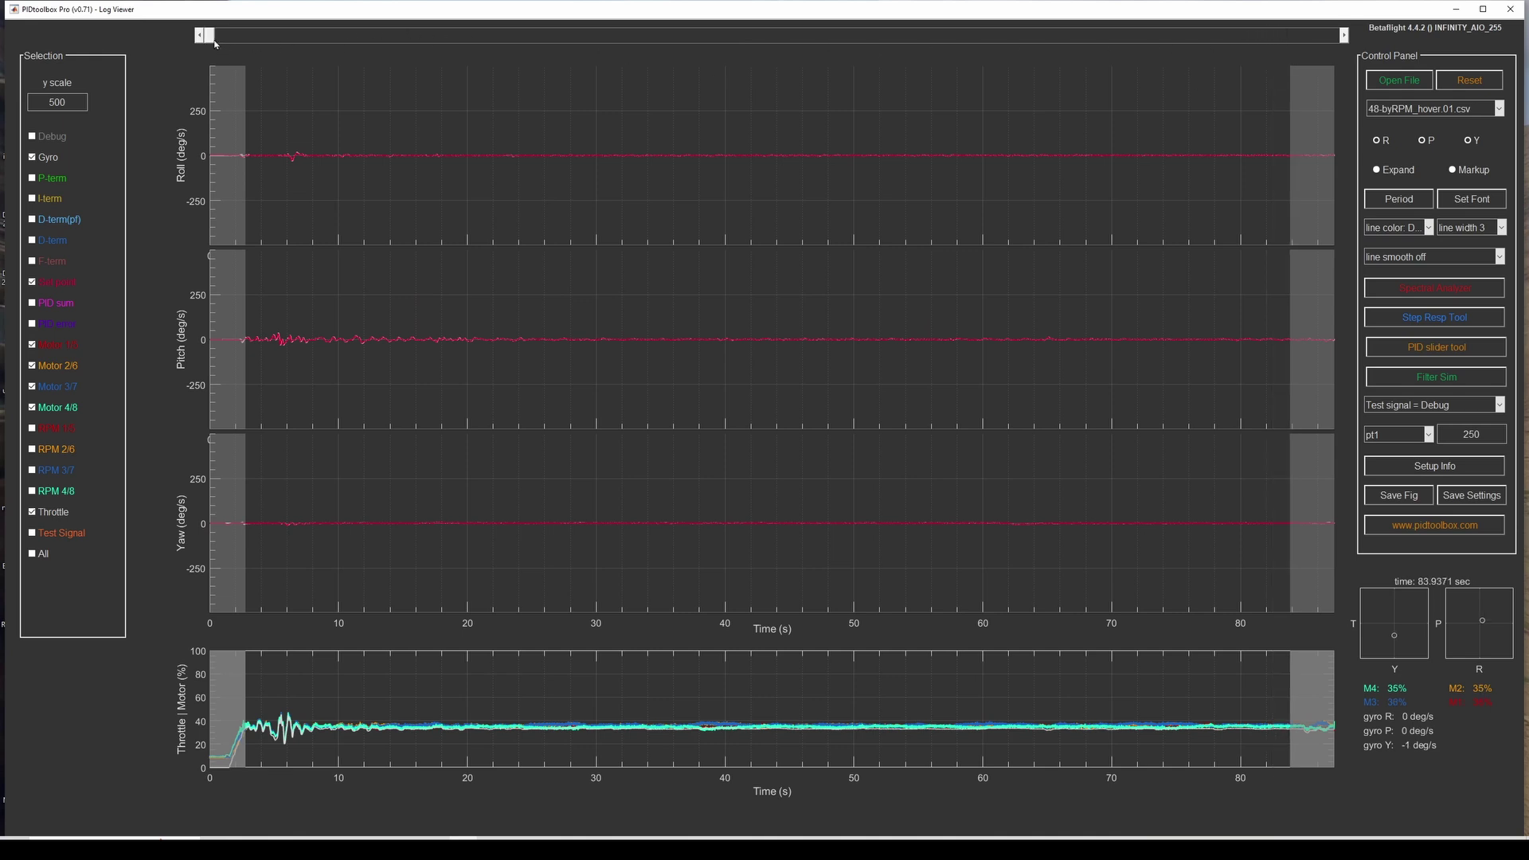
drag(211, 40, 232, 41)
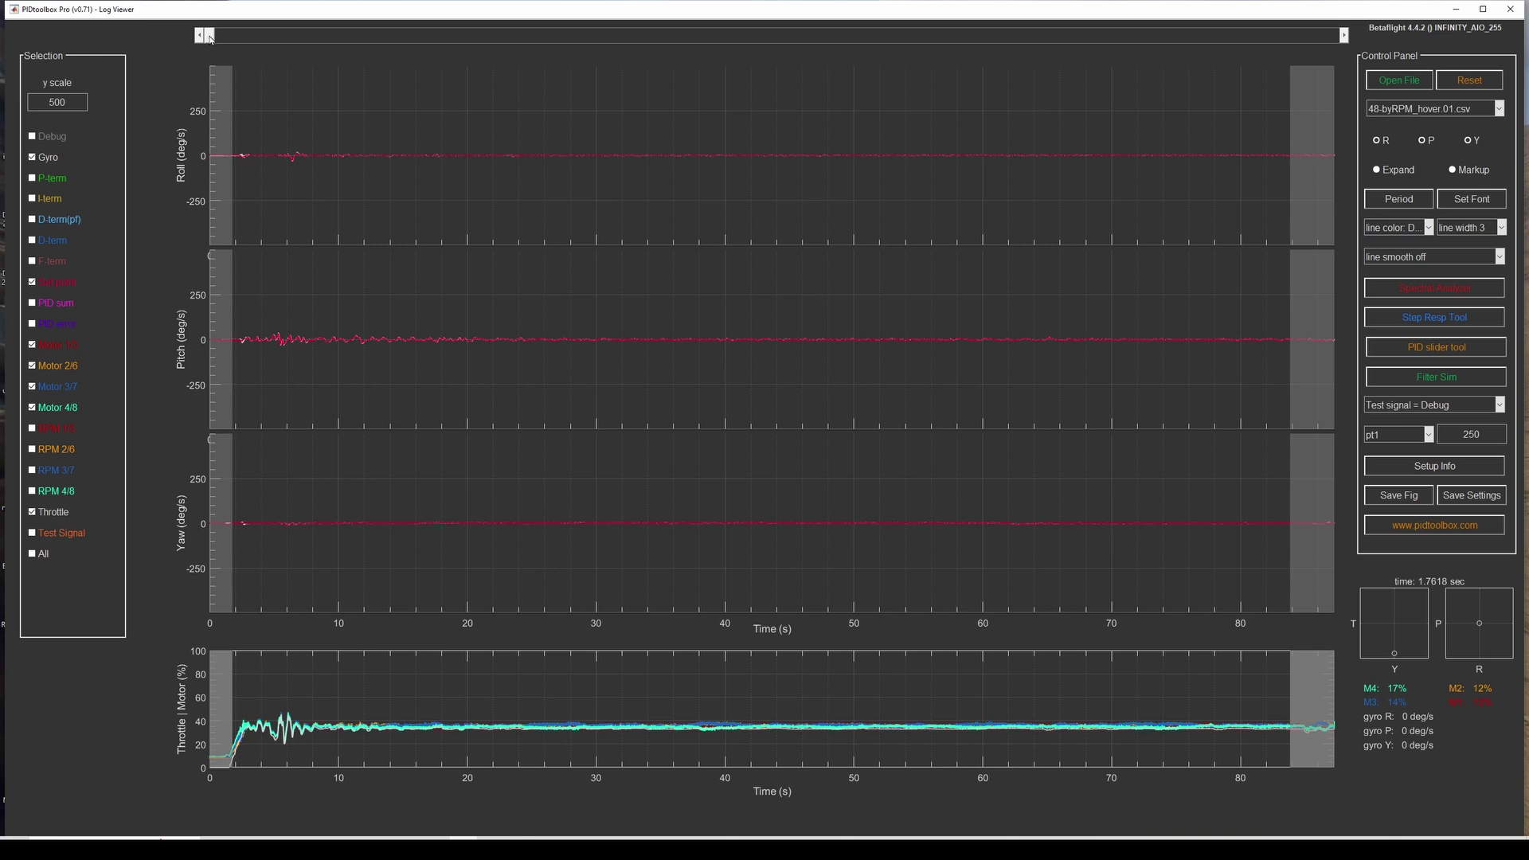
click(1305, 35)
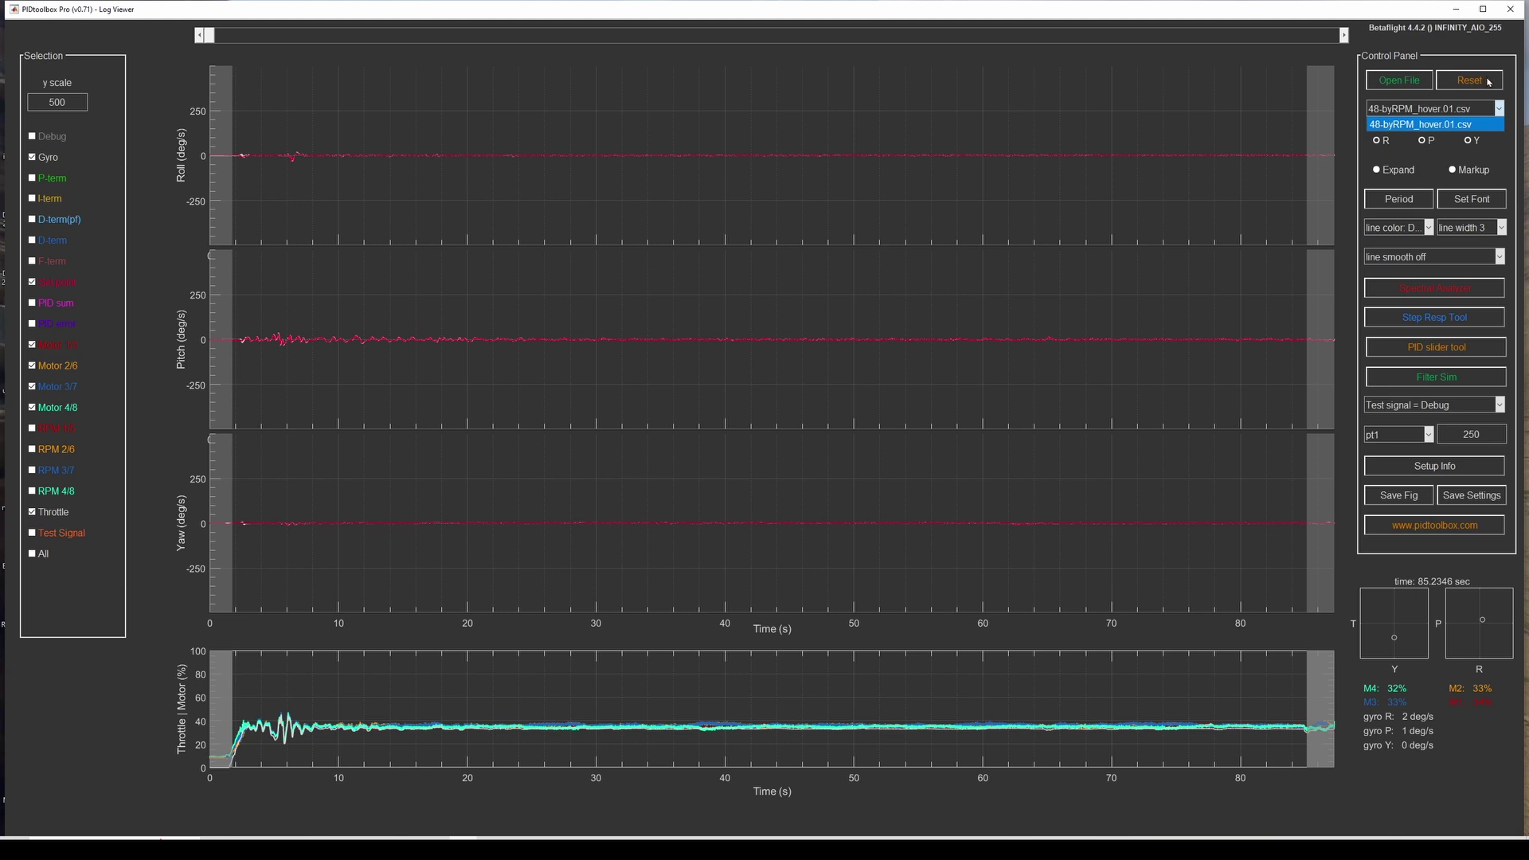
Reset and confirm YES to clear all loaded hover log files from the Log Viewer
click(1475, 81)
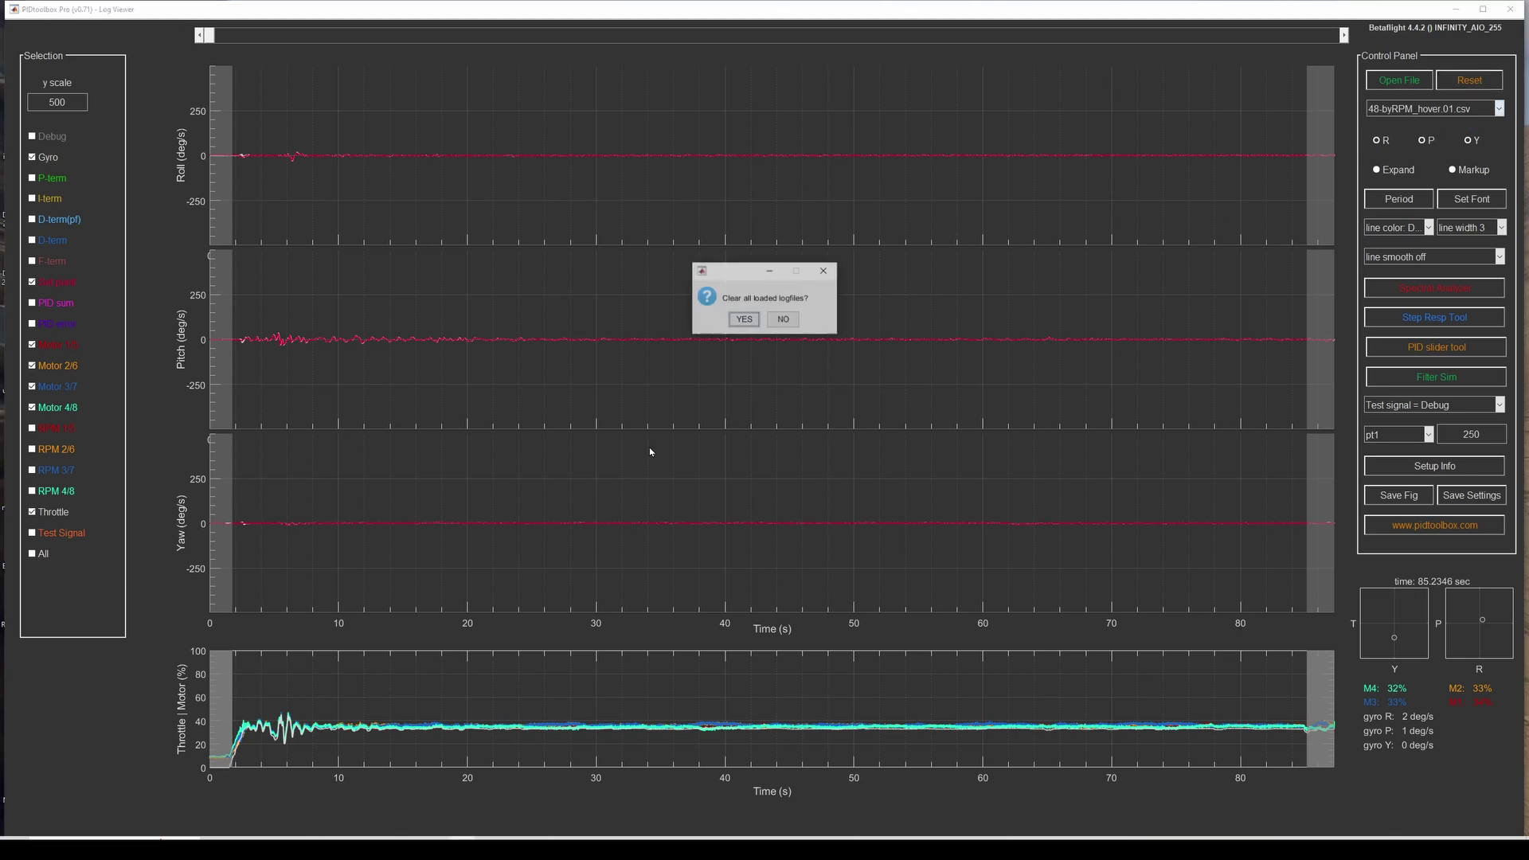
click(743, 321)
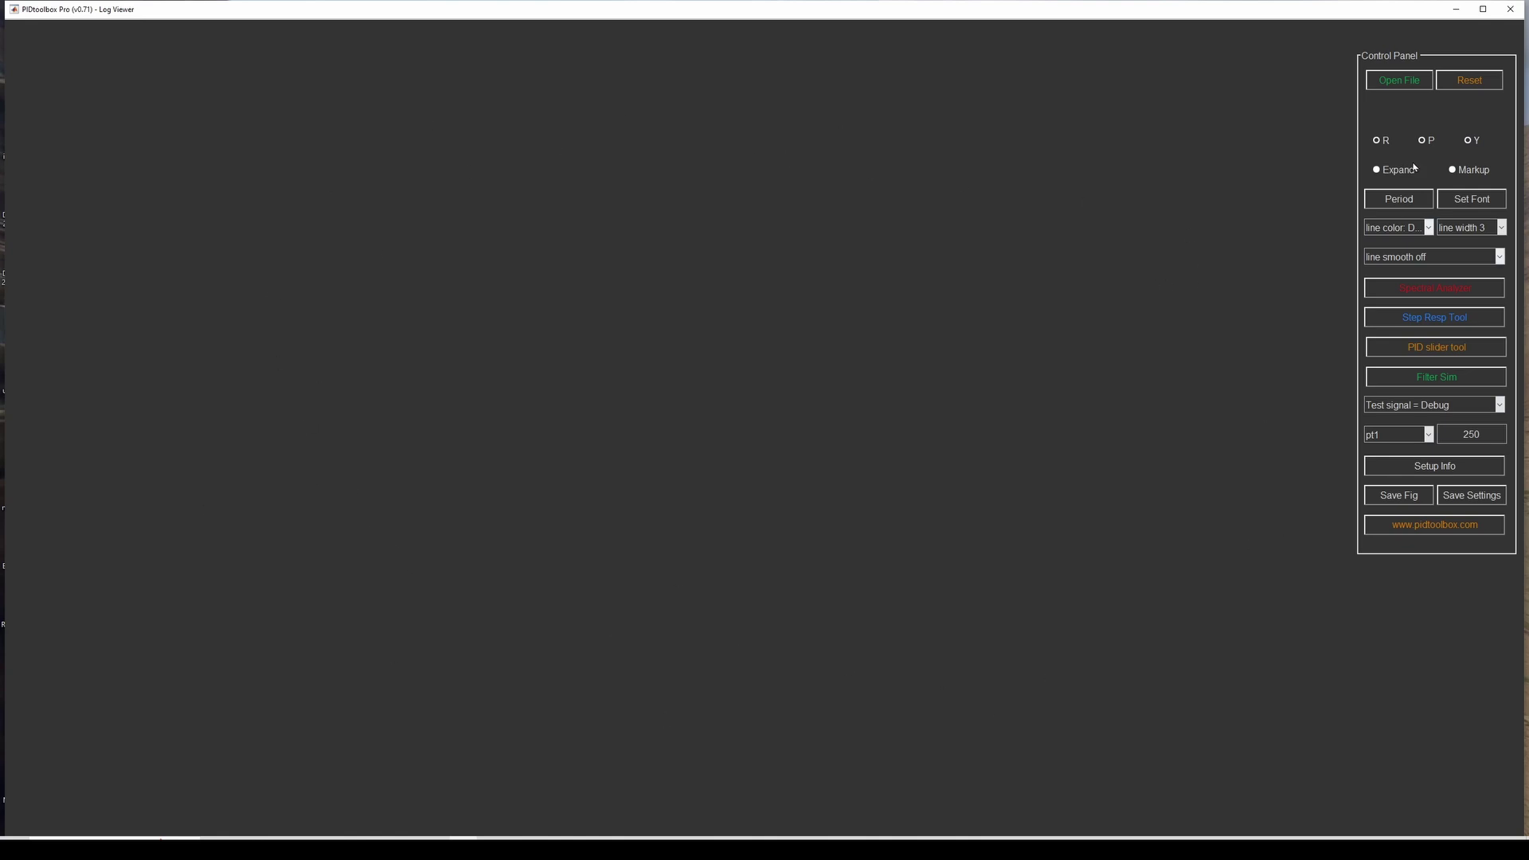
Reset again to clear all remaining data and figures
click(1485, 88)
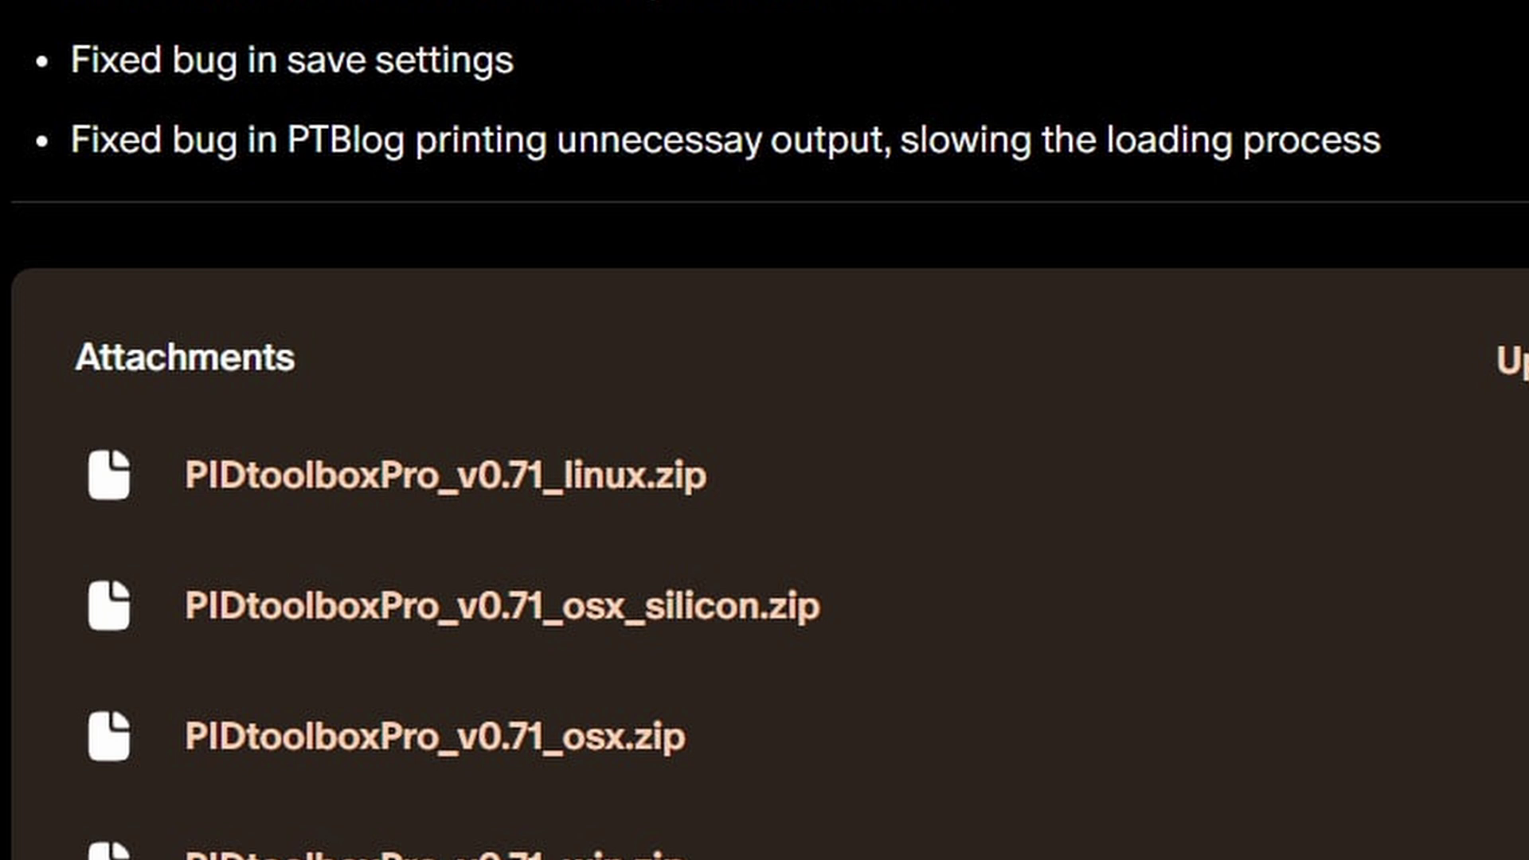
Scroll up the PTB PRO v0.71 Patreon post to view its bug-fix notes
scroll(765, 430, up, 1)
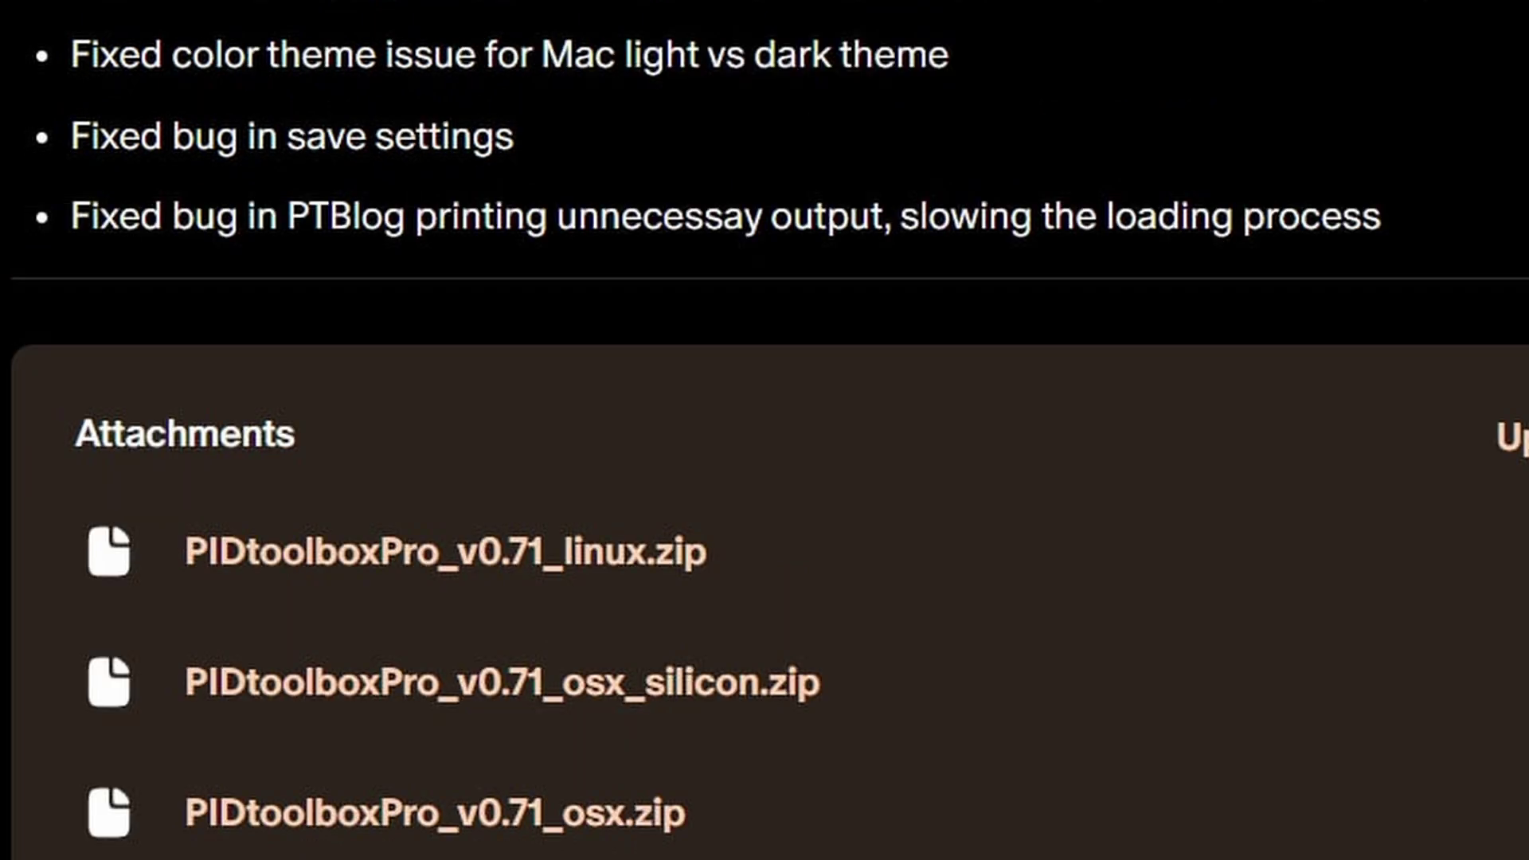